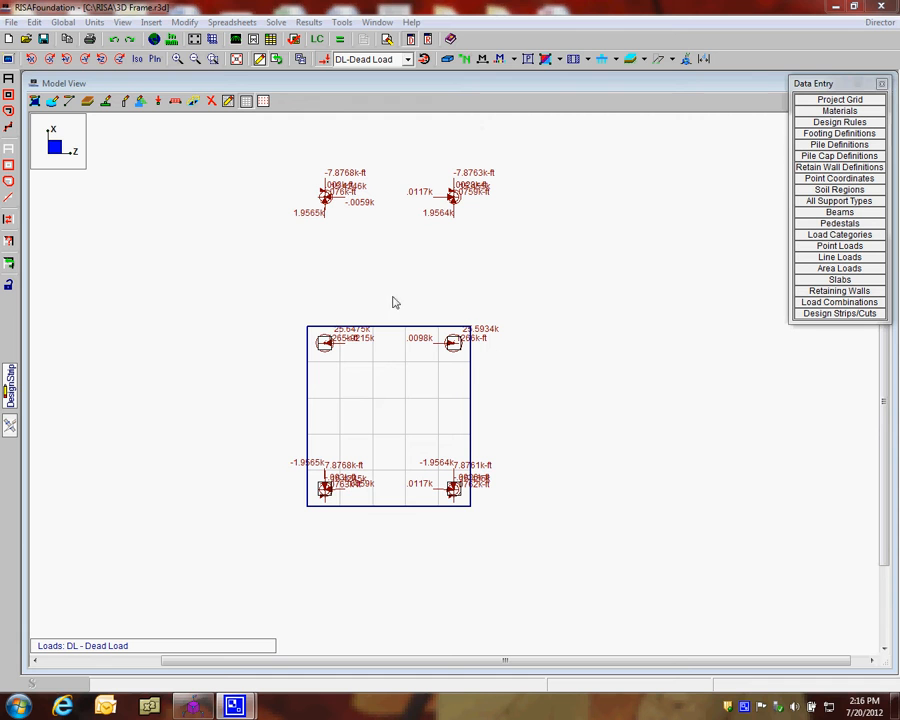
Show the slab model fully rendered, inspect it in isometric view, and return to plan view
click(448, 60)
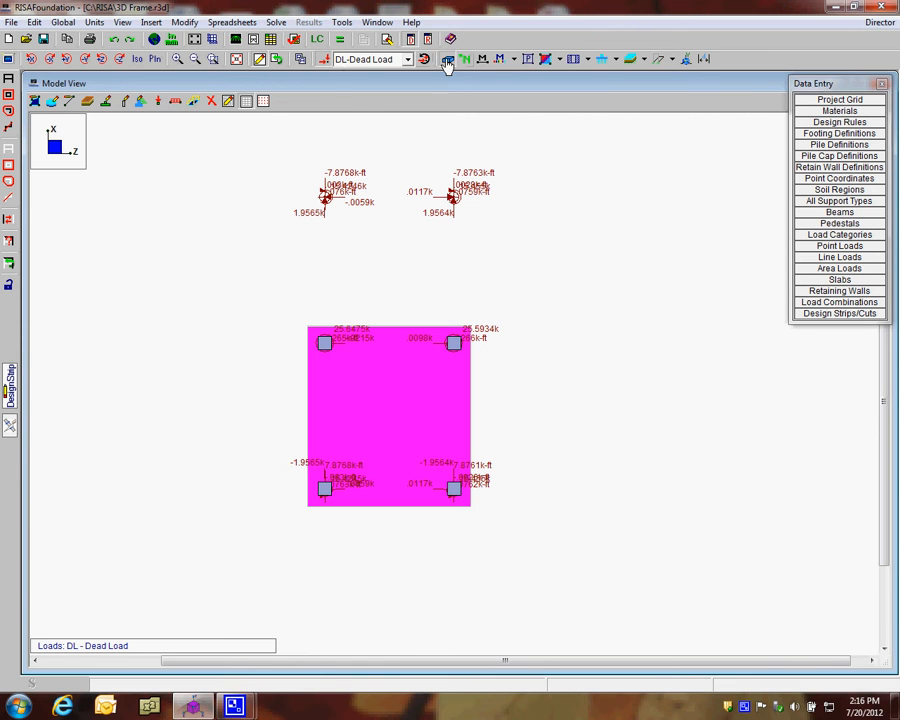
click(448, 60)
click(138, 60)
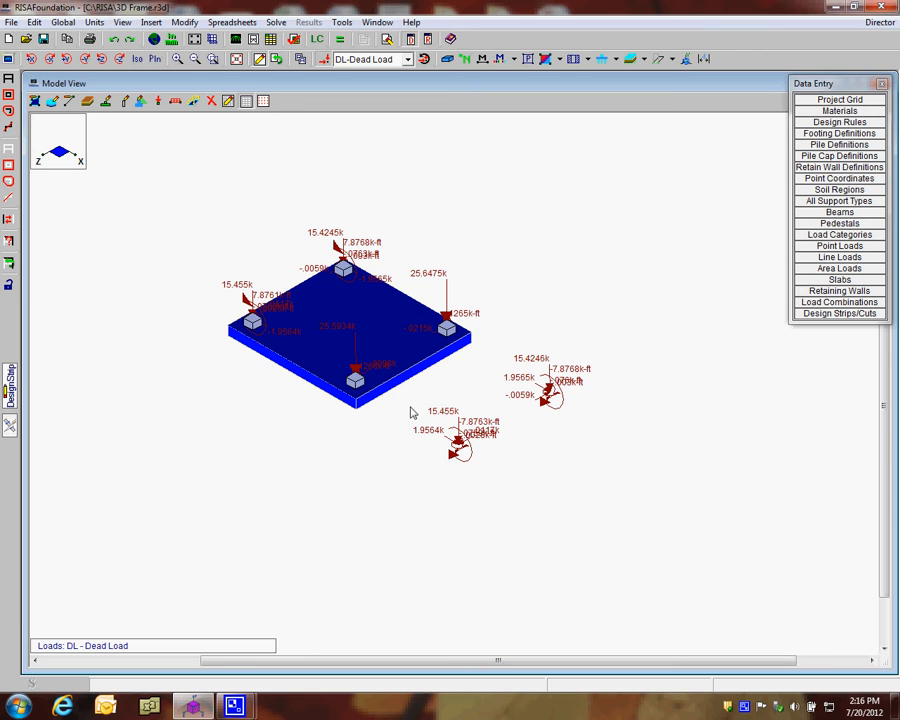
click(155, 59)
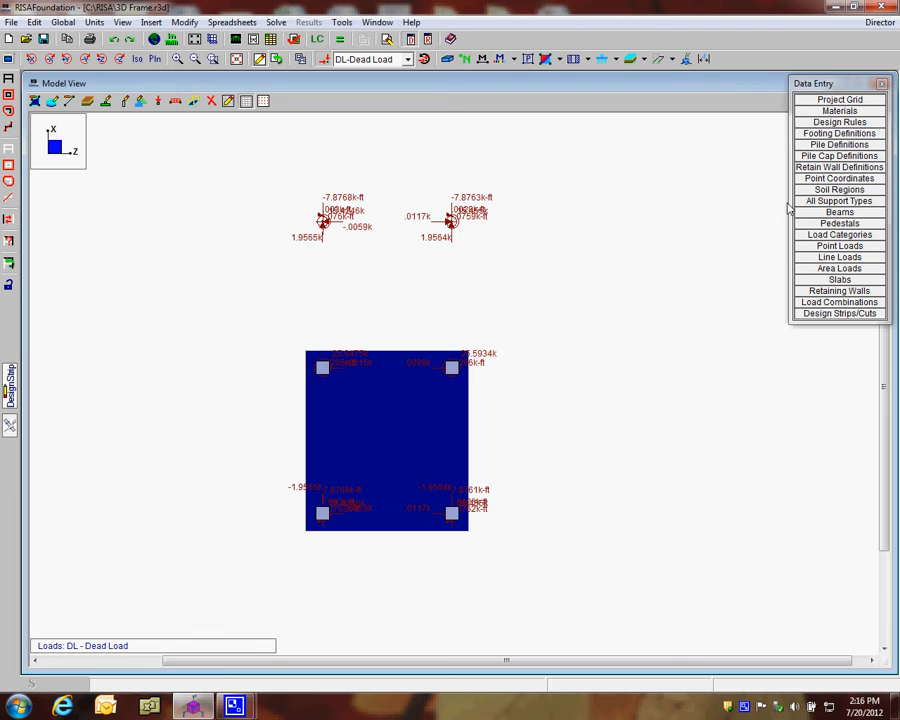
Open the pile definitions, widen the Label column, and add a third pile definition below Pile 2
click(820, 146)
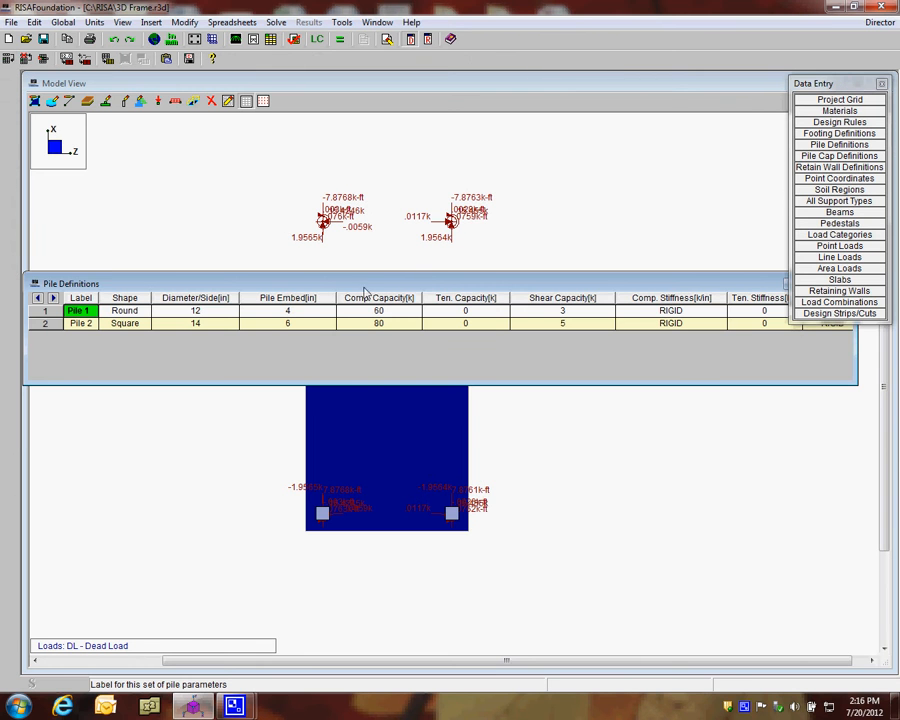
drag(352, 276, 360, 107)
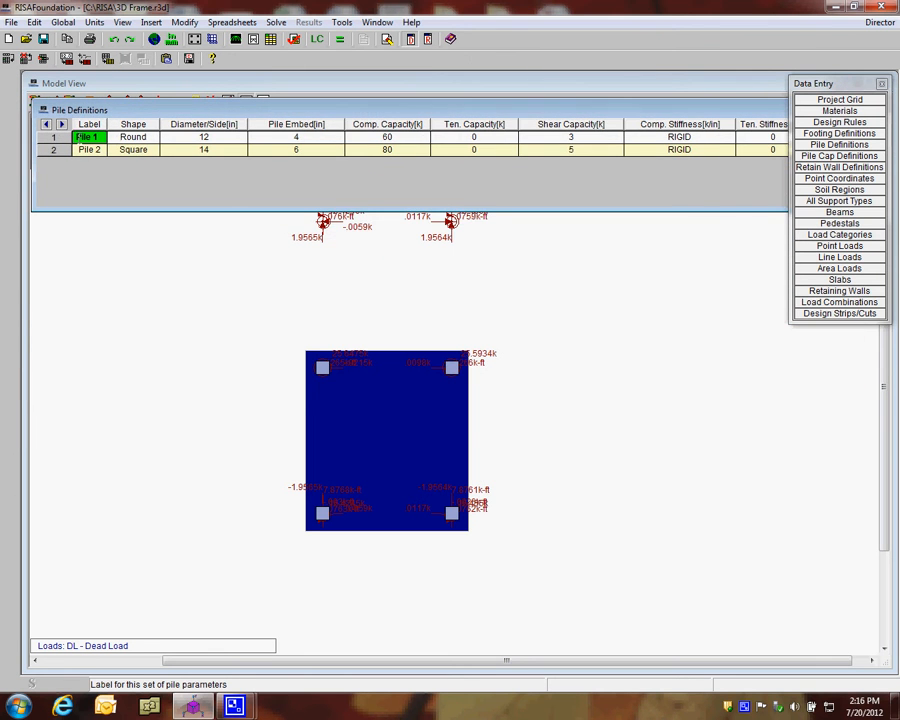
drag(106, 124, 116, 124)
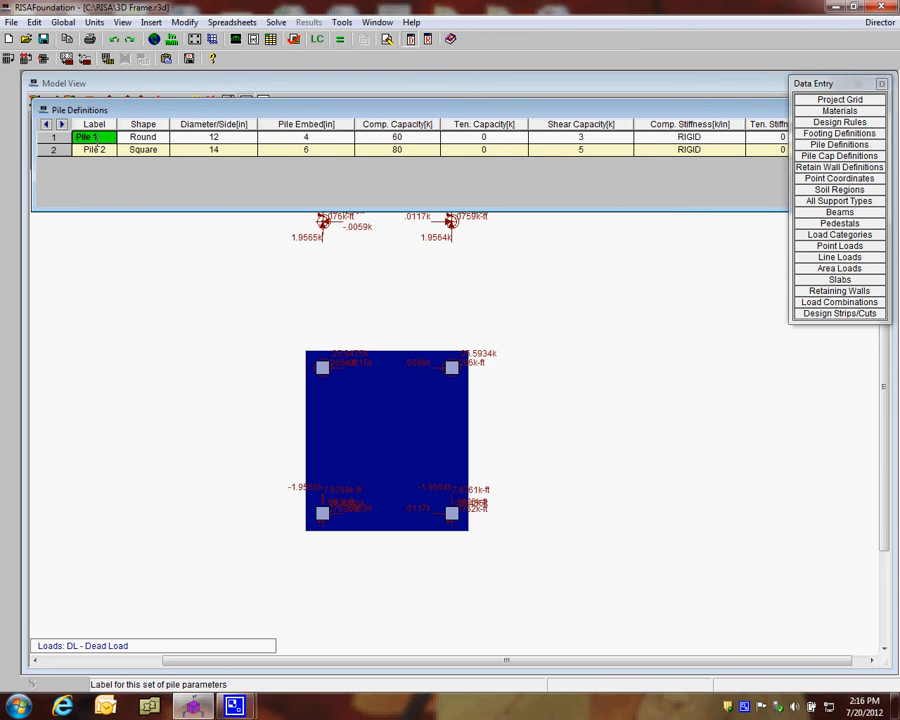
key(Down)
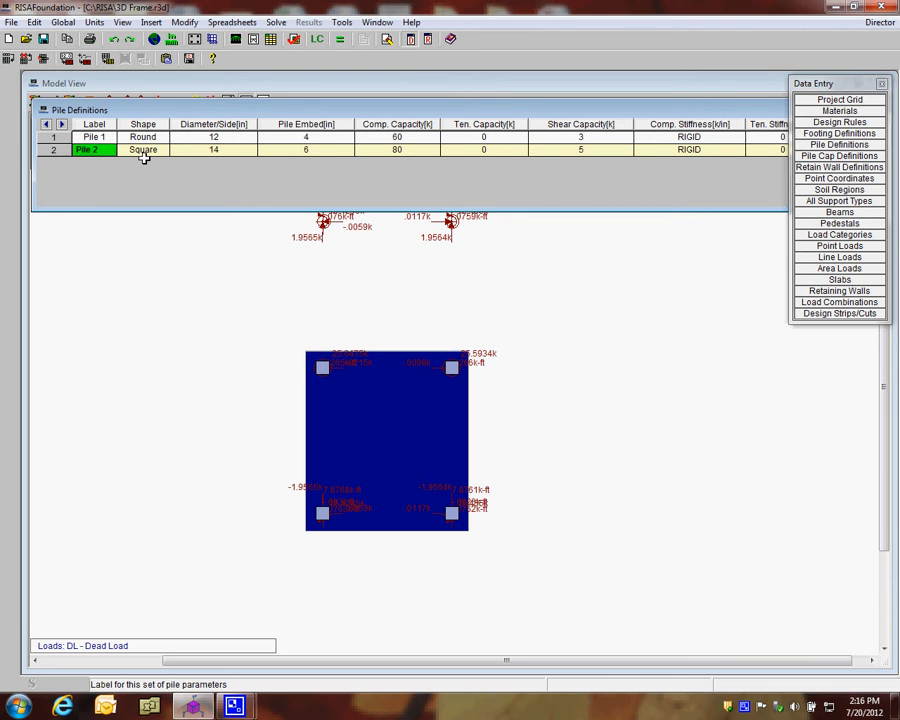
key(Down)
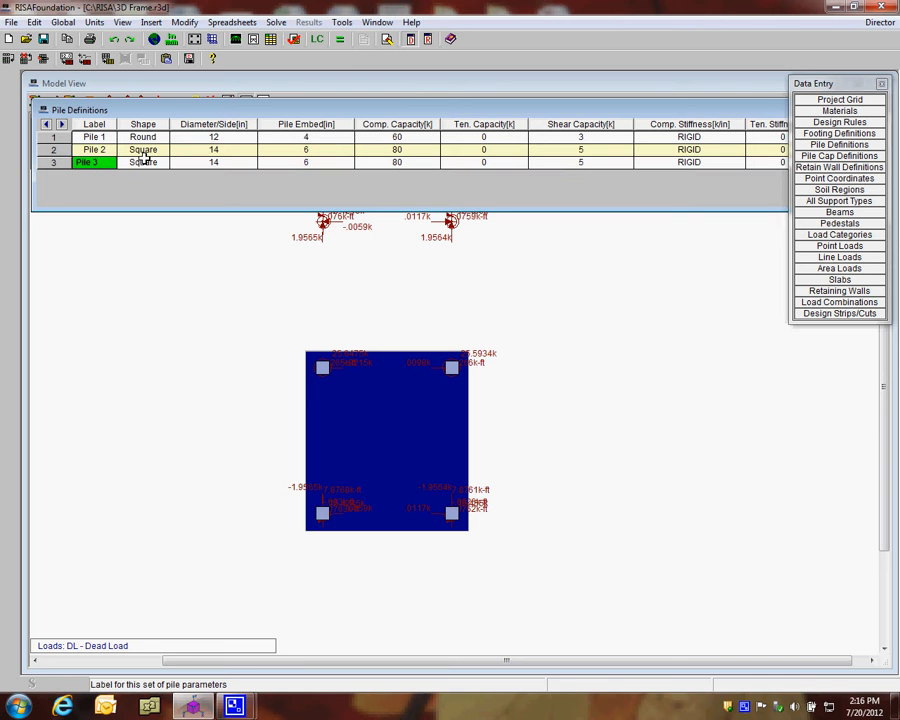
Review Pile 1's shape, diameter, embedment and compression capacity, moving the data entry palette clear of the table
click(141, 139)
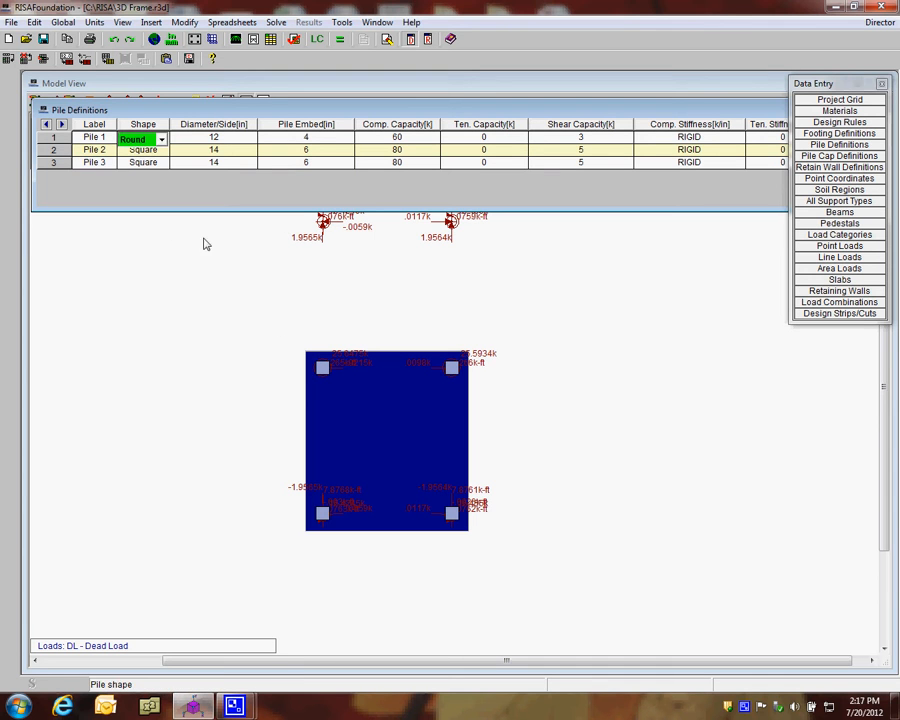
click(195, 139)
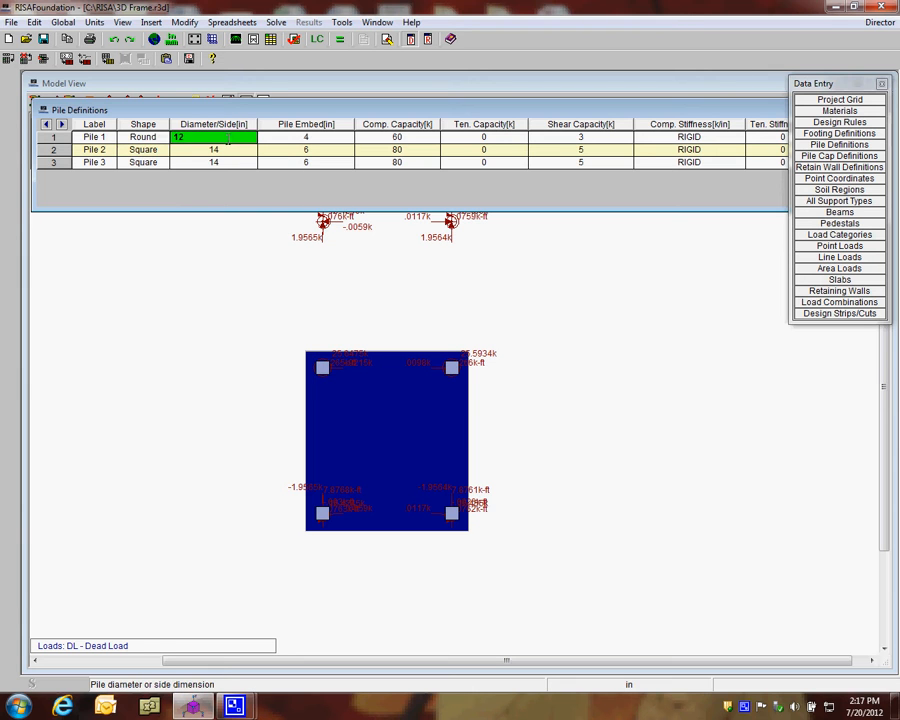
click(297, 142)
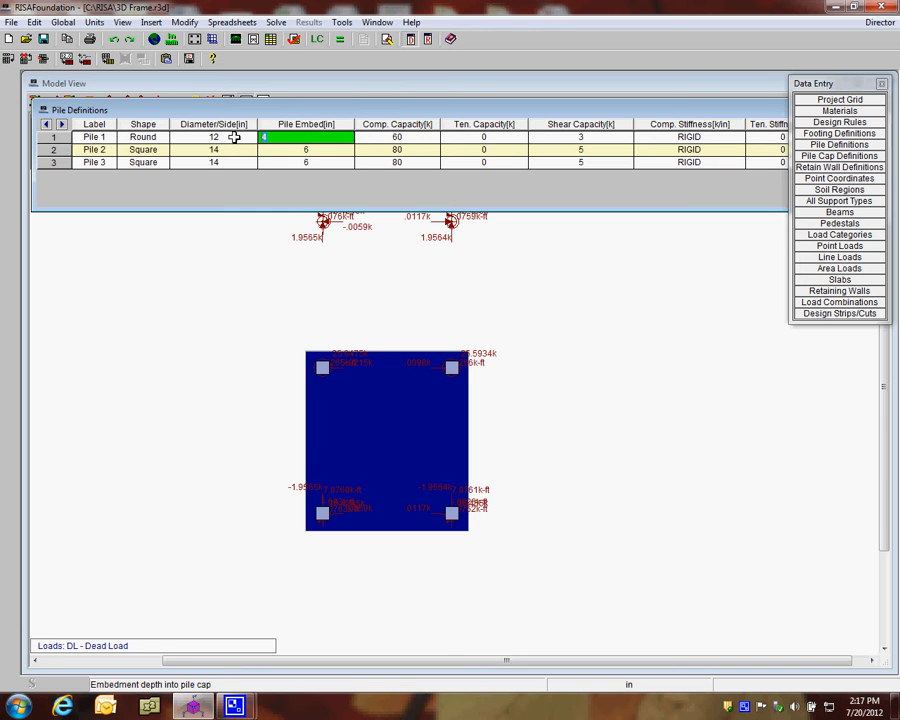
click(804, 88)
drag(804, 88, 798, 259)
click(398, 137)
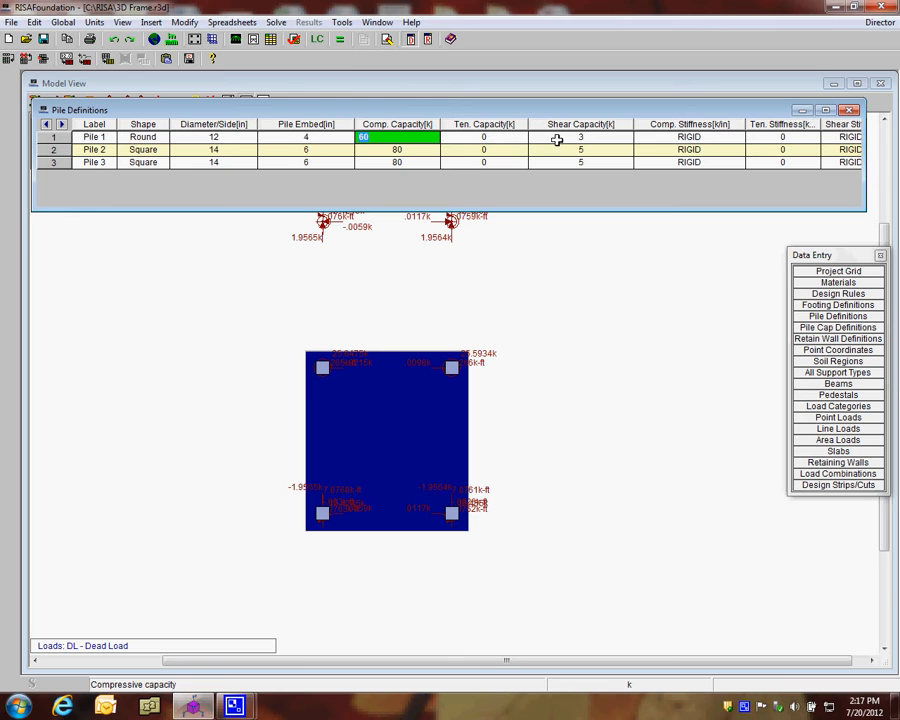
Examine Pile 1's compression, shear and tension stiffness entries, and close the pile definitions
click(663, 137)
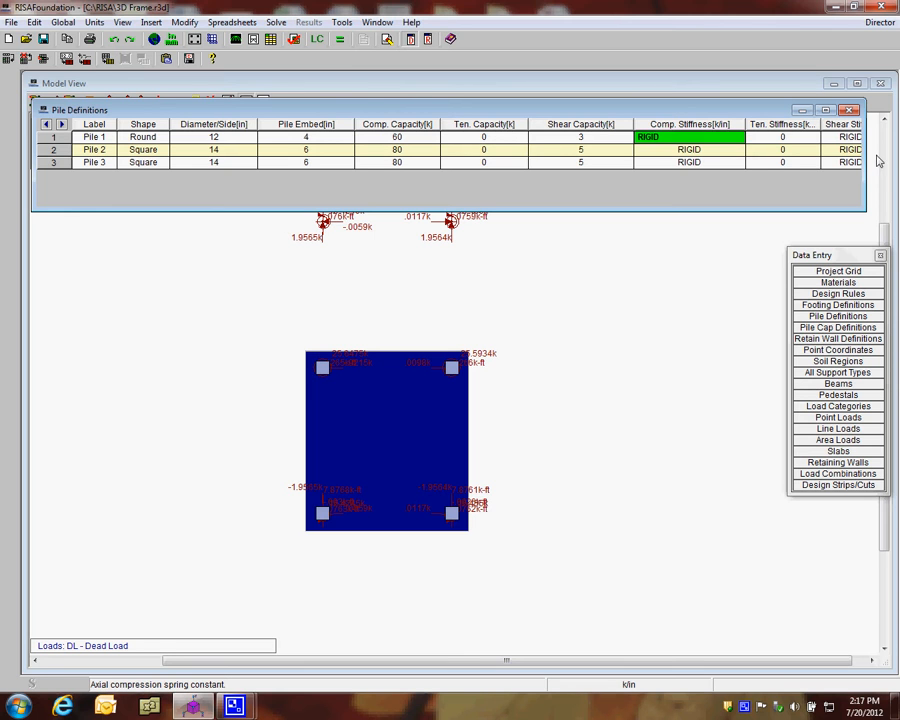
drag(866, 157, 896, 157)
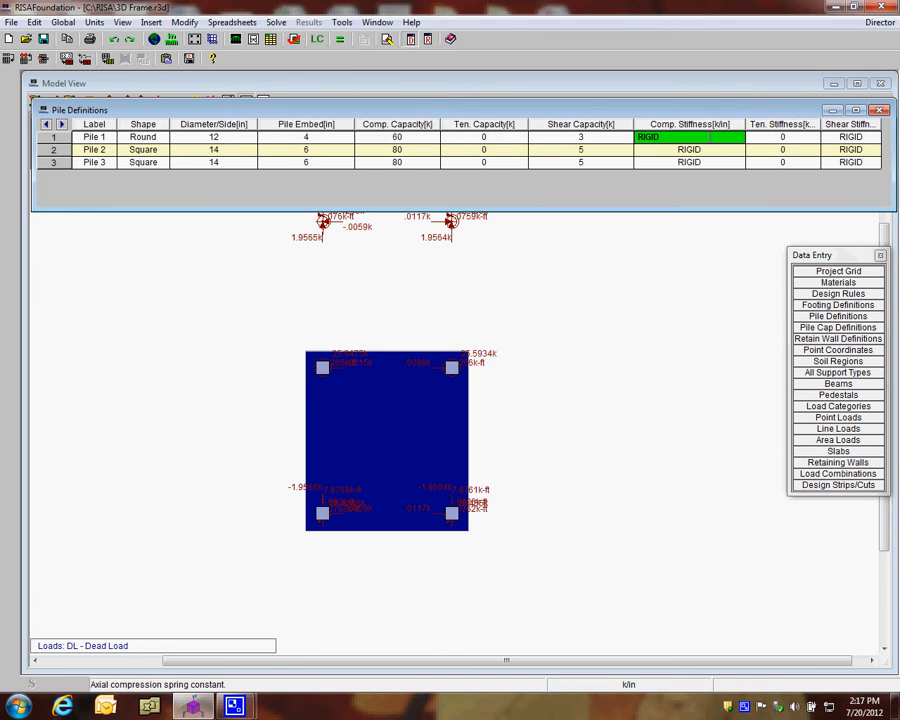
drag(612, 137, 607, 138)
click(675, 138)
click(840, 137)
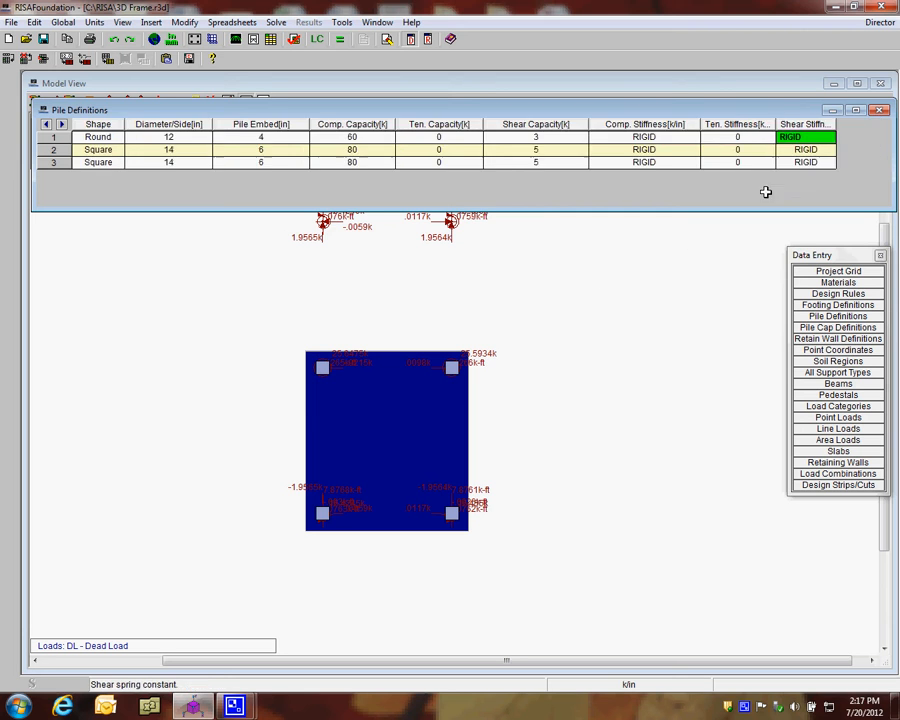
click(720, 139)
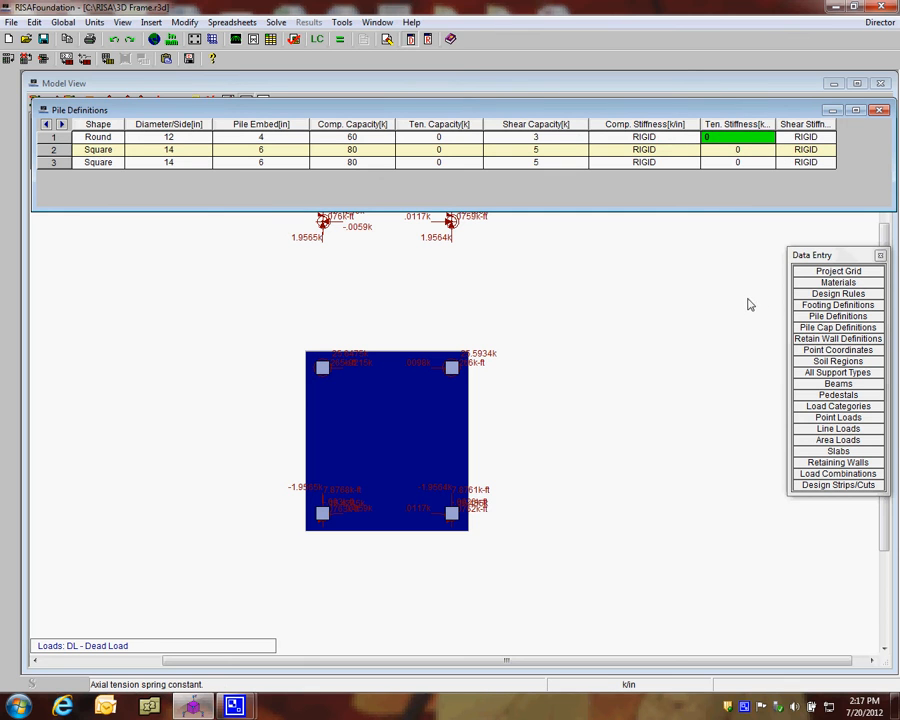
click(877, 112)
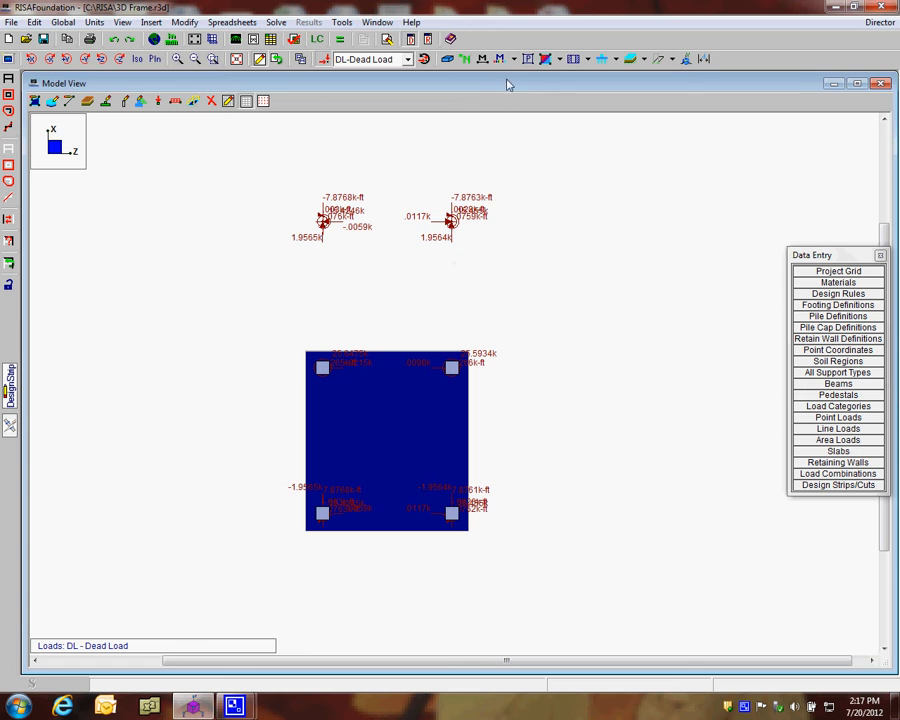
Assign Pile 1 supports to the 4-by-4 set of interior grid intersections on the slab, working in wireframe plan view
click(447, 59)
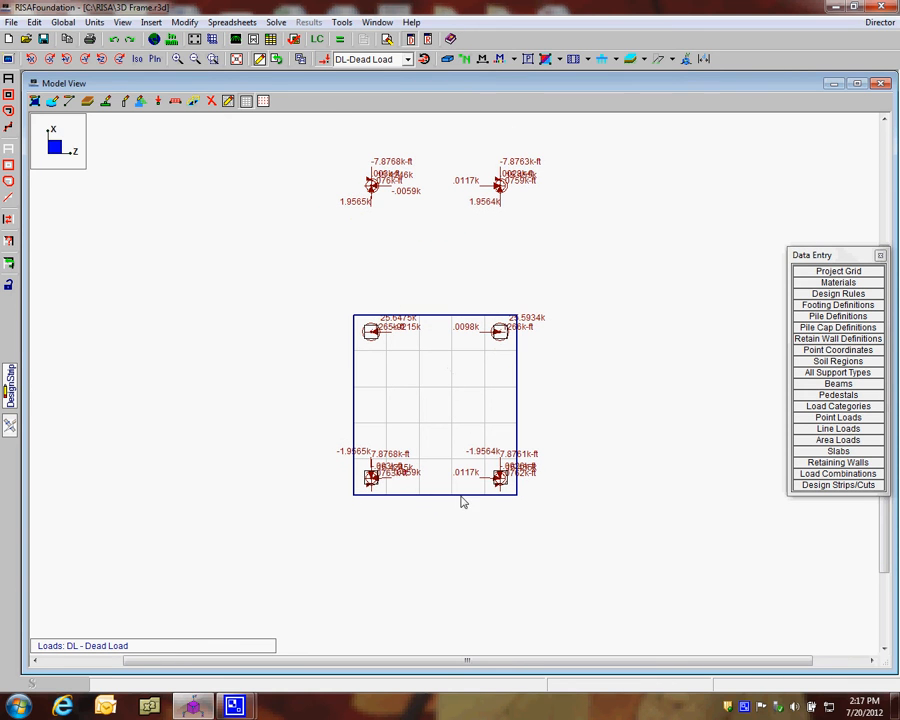
click(105, 106)
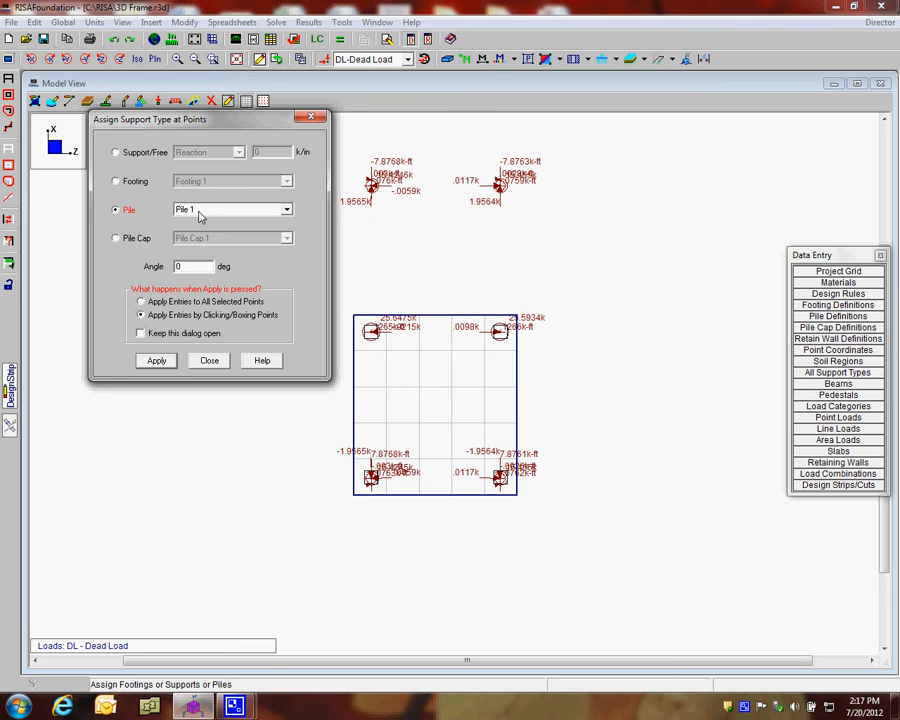
click(158, 361)
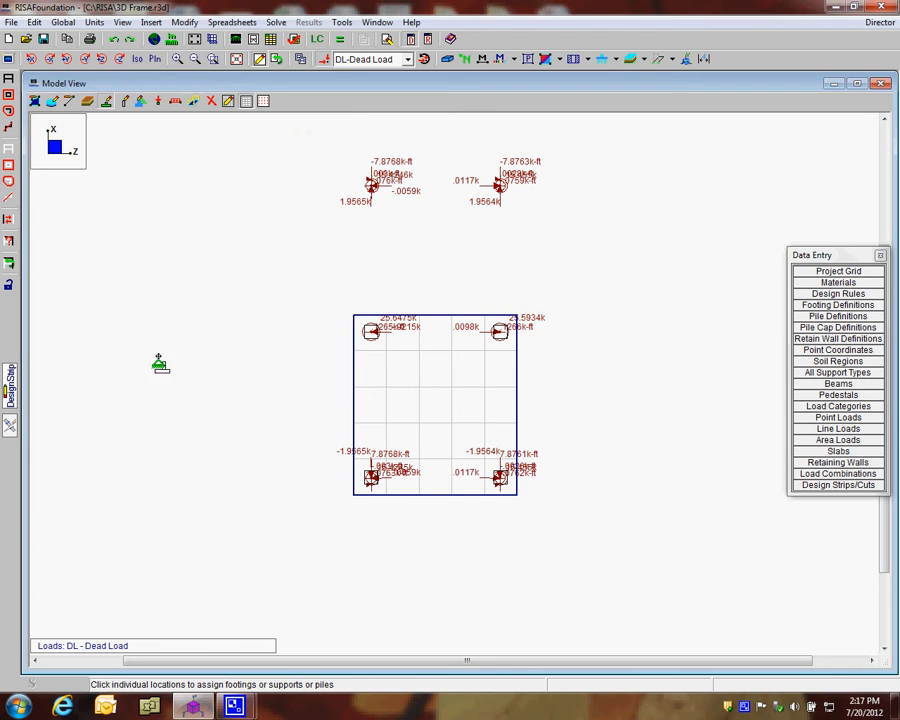
click(385, 350)
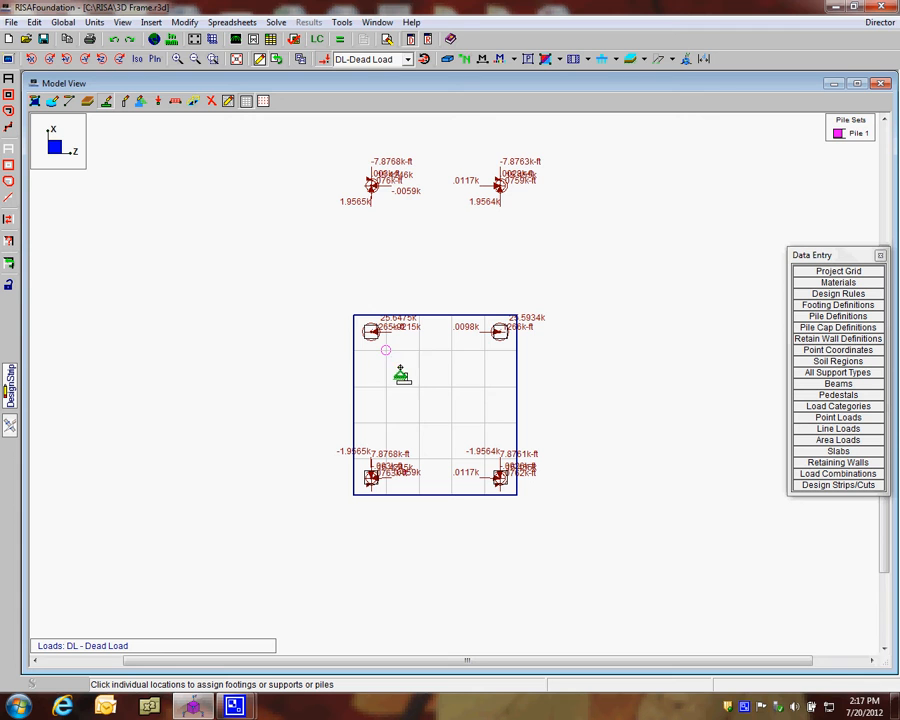
drag(412, 346, 496, 441)
drag(375, 367, 486, 470)
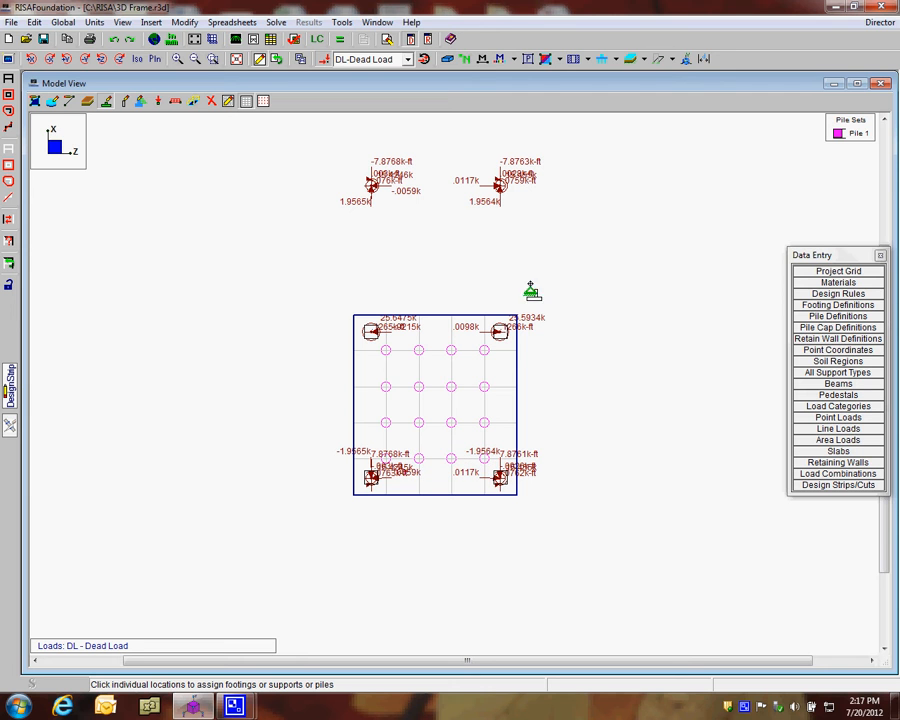
key(Escape)
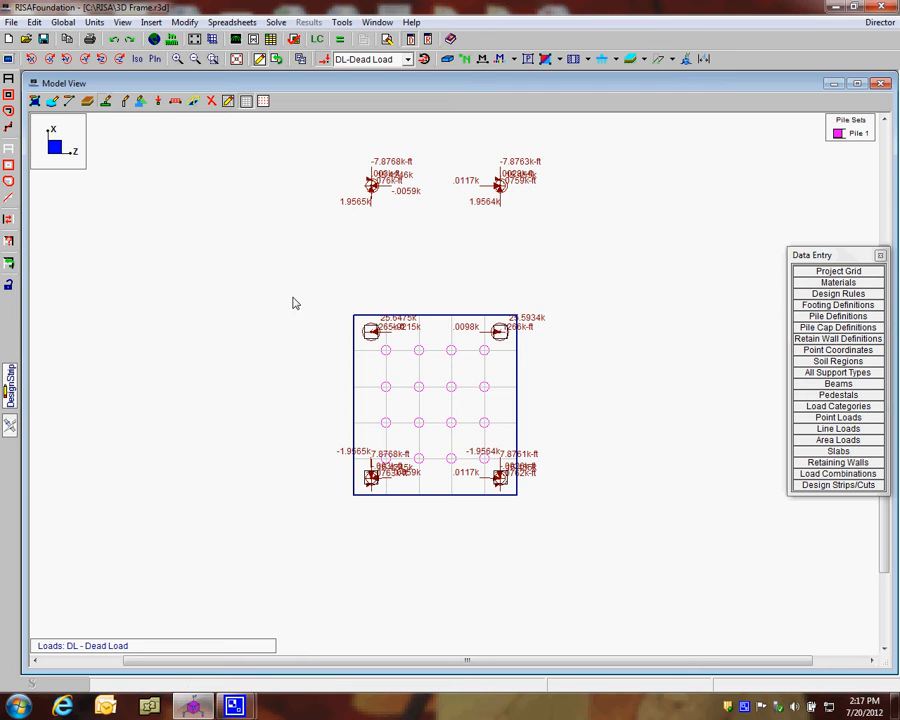
Inspect the piles beneath the rendered slab from several 3D angles, and return to plan view
click(137, 59)
ctrl+middle_drag(465, 292, 473, 275)
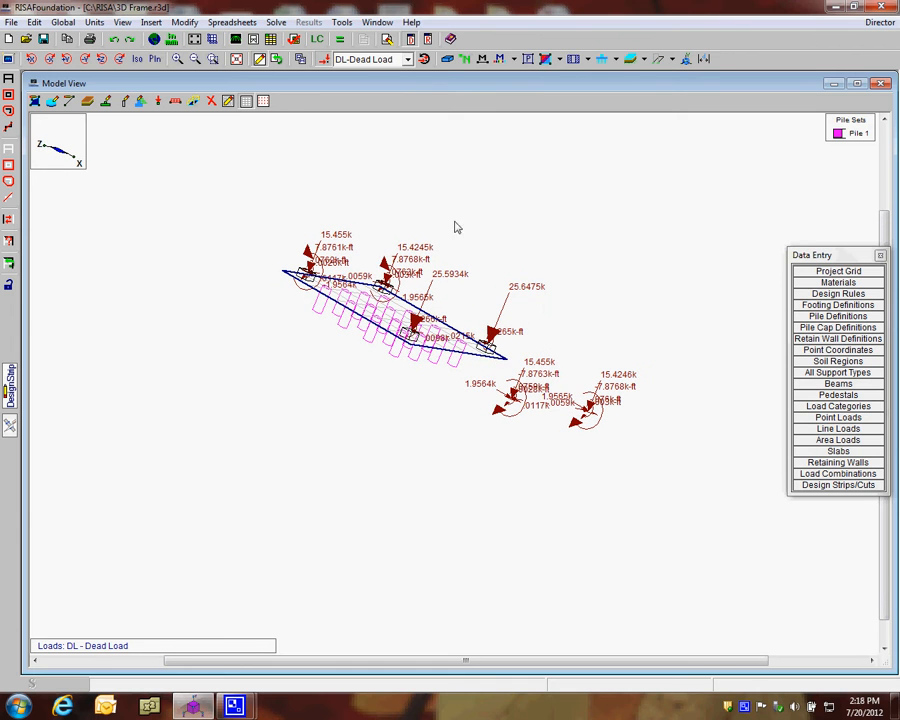
click(447, 60)
click(447, 62)
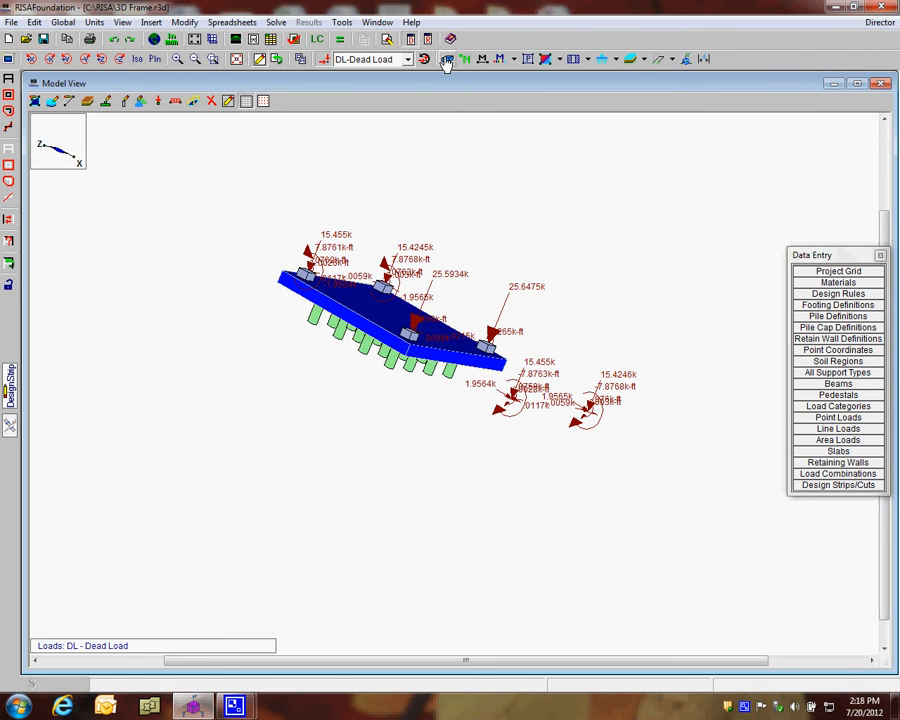
ctrl+middle_drag(517, 310, 422, 346)
ctrl+middle_drag(524, 428, 478, 431)
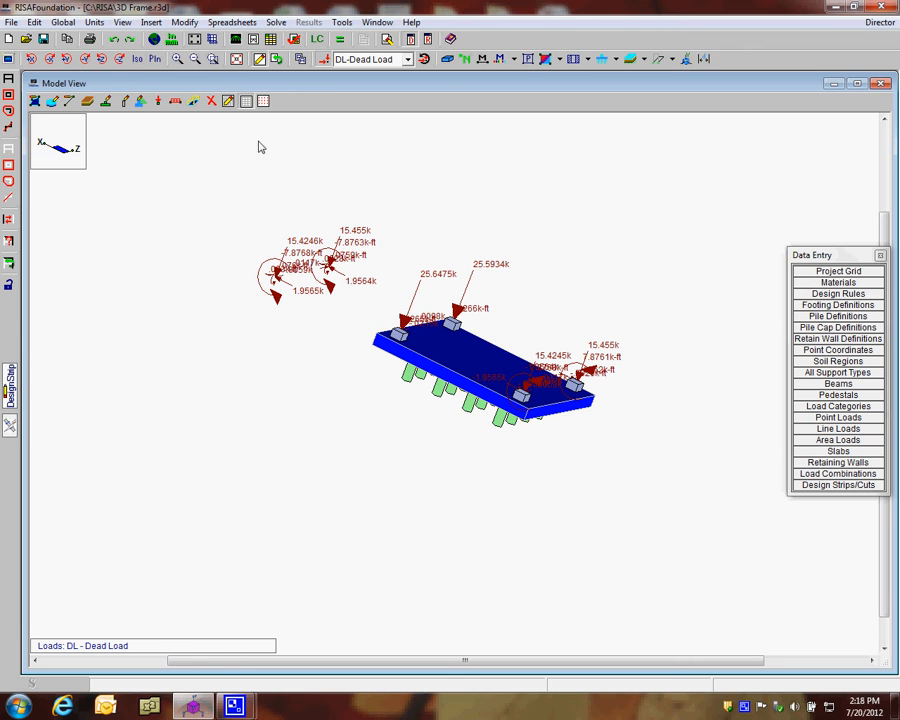
click(155, 58)
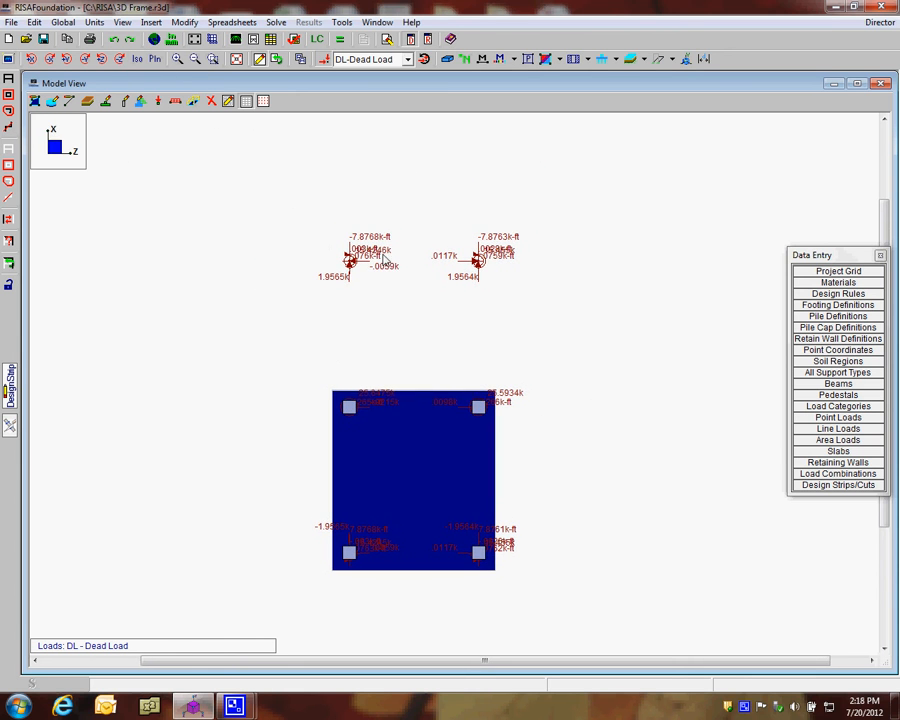
Open the pile cap definitions and review Pile Cap 1's general properties, including its minimum and maximum steel ratios
click(856, 327)
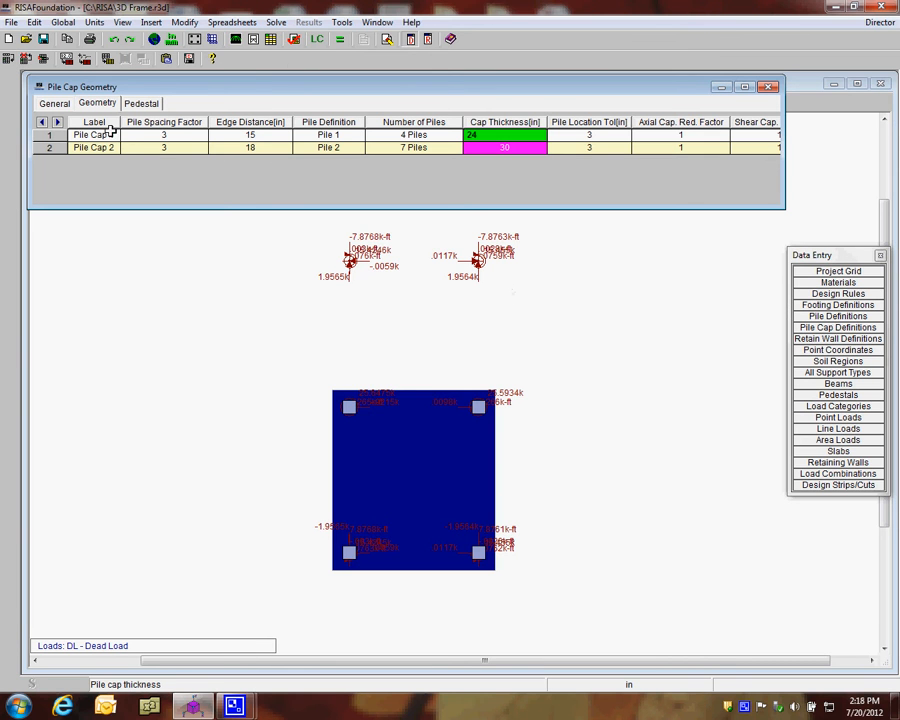
click(118, 135)
click(54, 103)
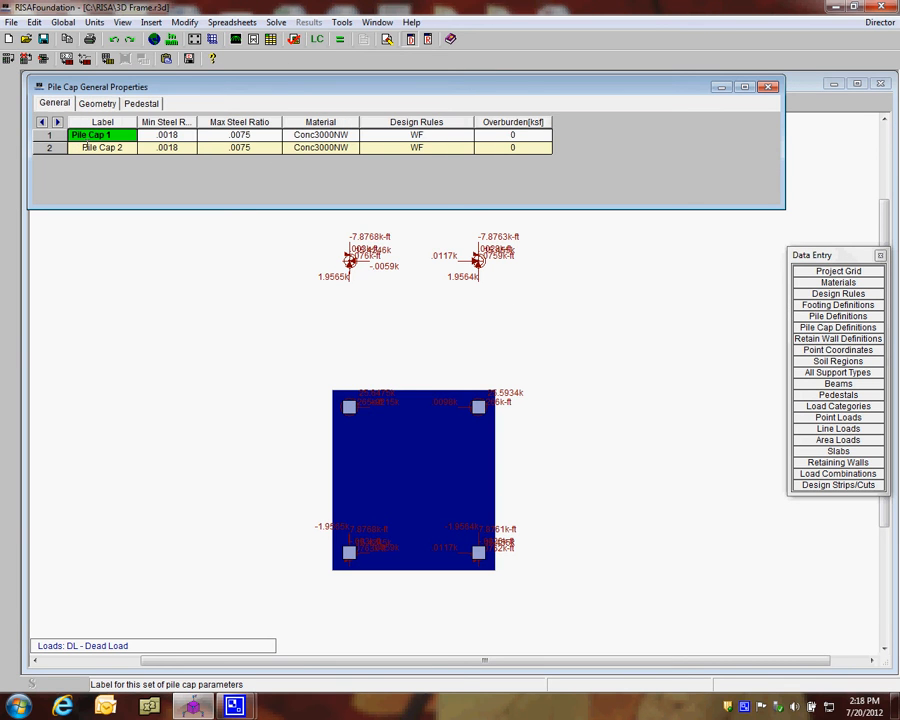
drag(122, 135, 47, 131)
click(53, 106)
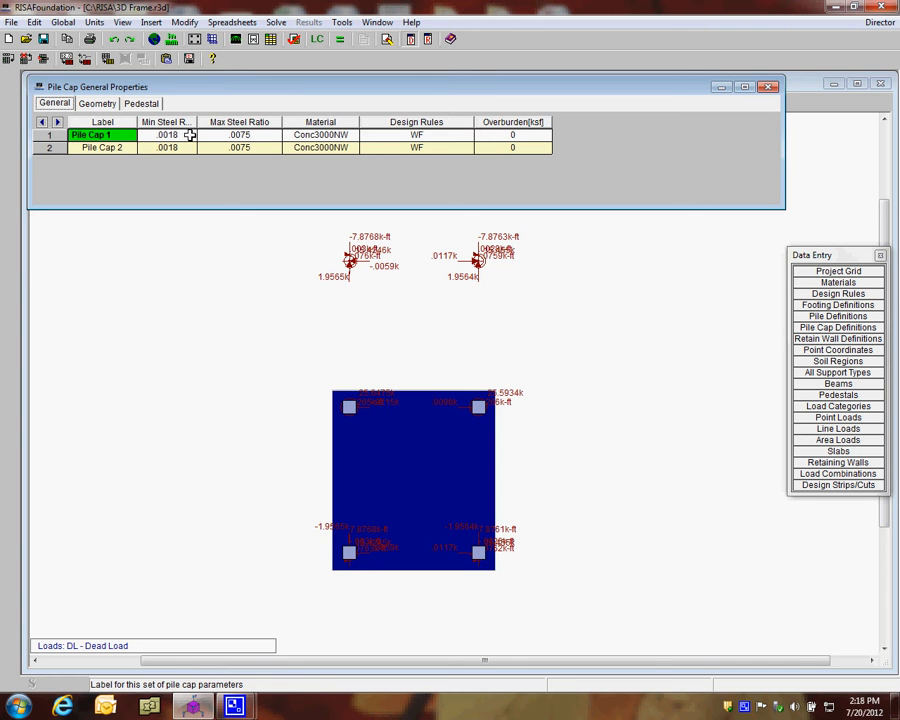
click(157, 134)
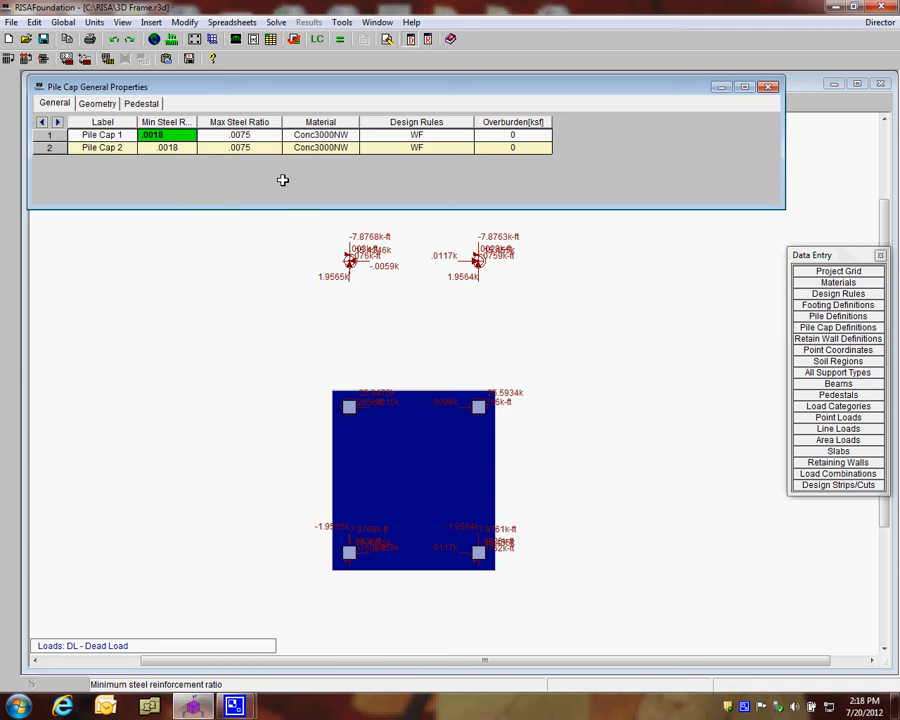
drag(197, 122, 216, 122)
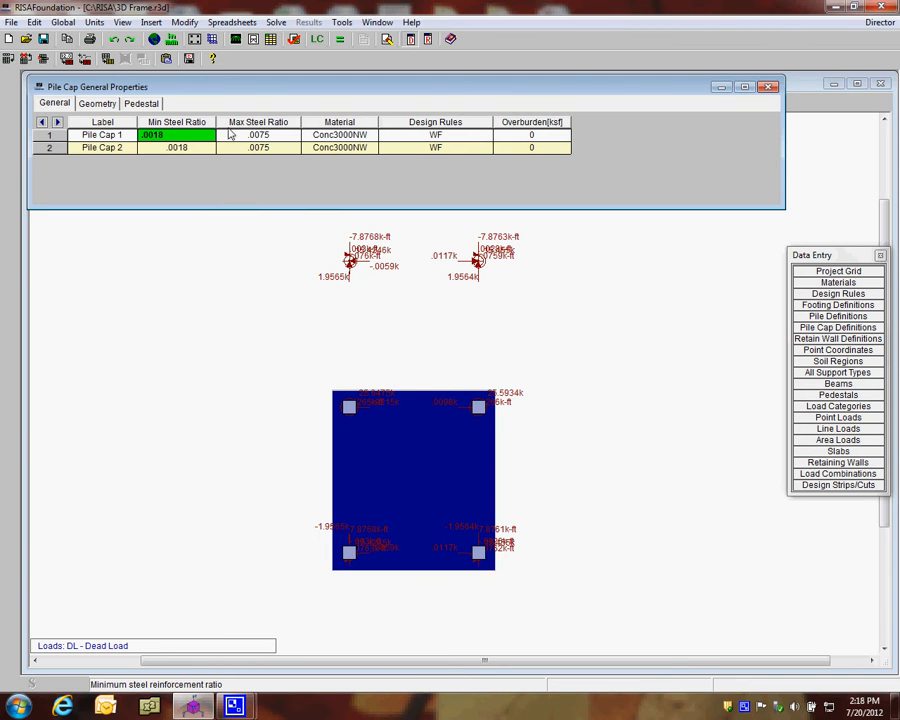
click(259, 135)
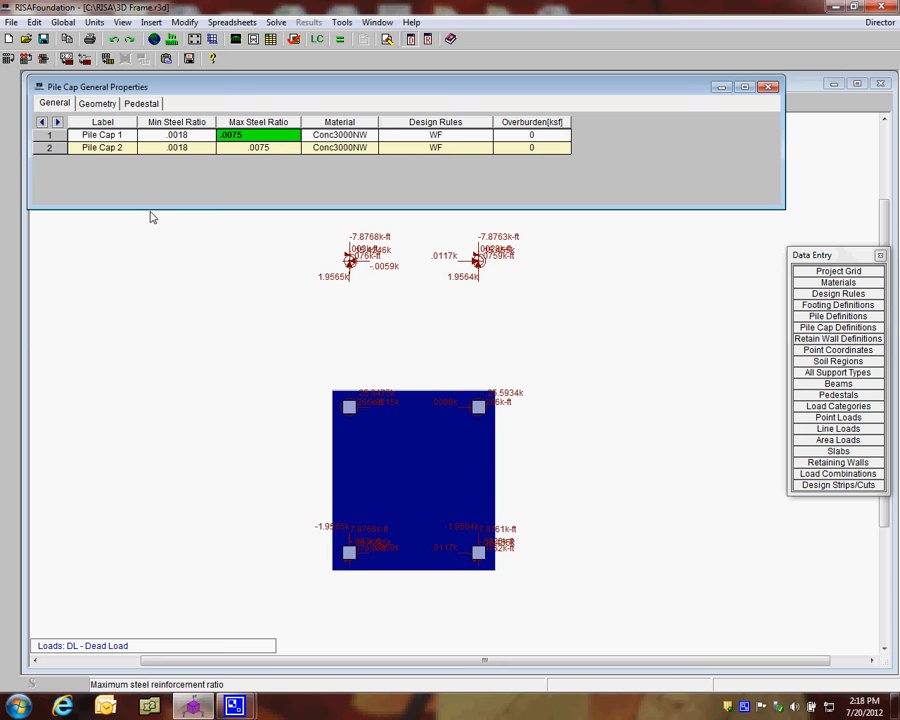
click(195, 136)
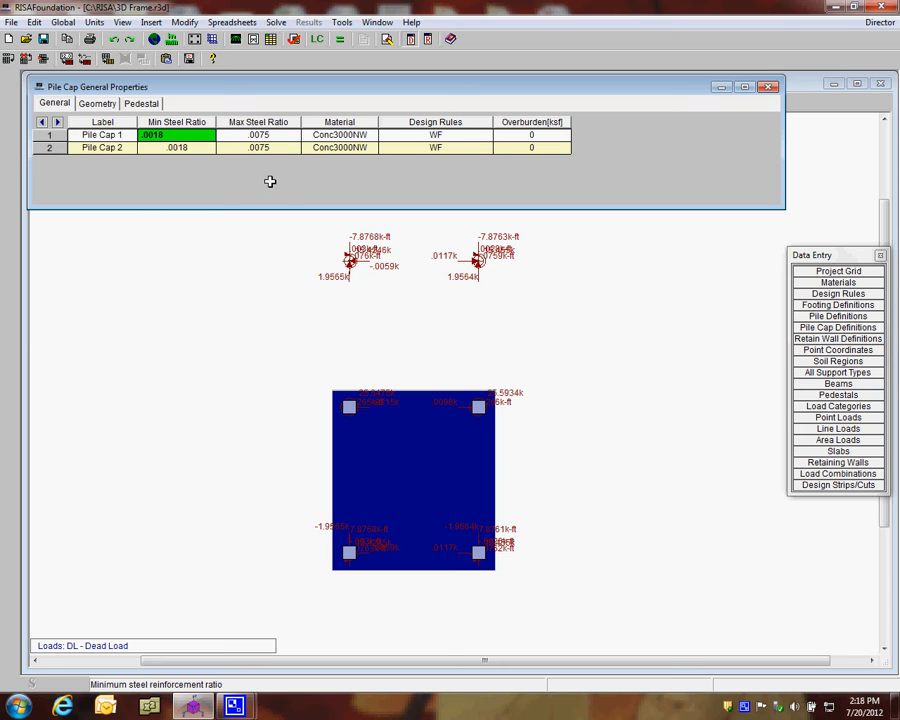
Set Pile Cap 1's material to Conc4000NW
click(340, 135)
click(370, 137)
click(346, 175)
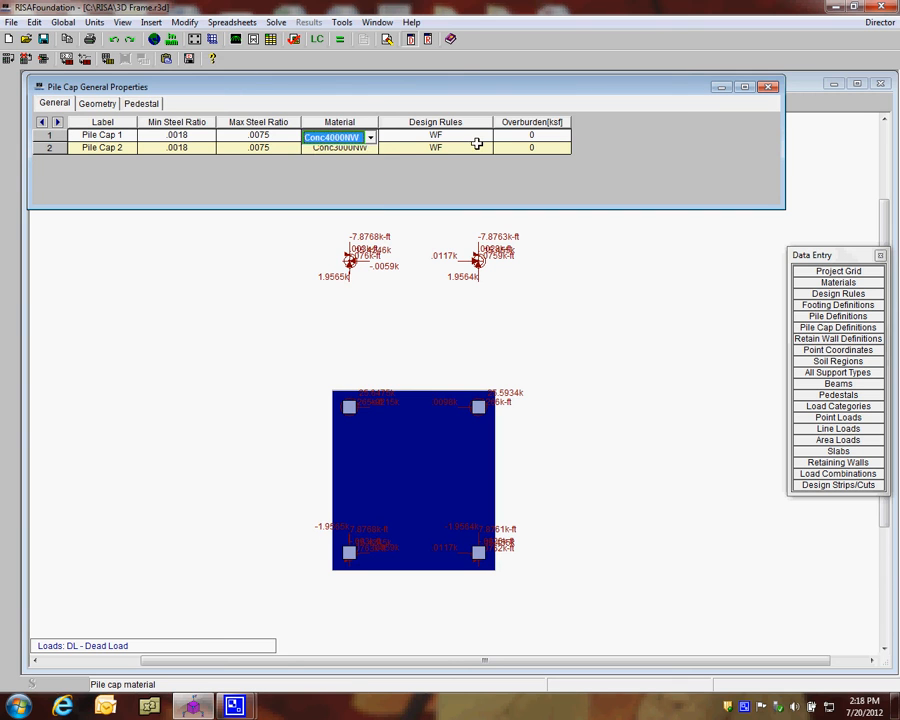
Review the footing/pile cap top and bottom bar sizes of design rule WF, and check Pile Cap 1's overburden
click(454, 136)
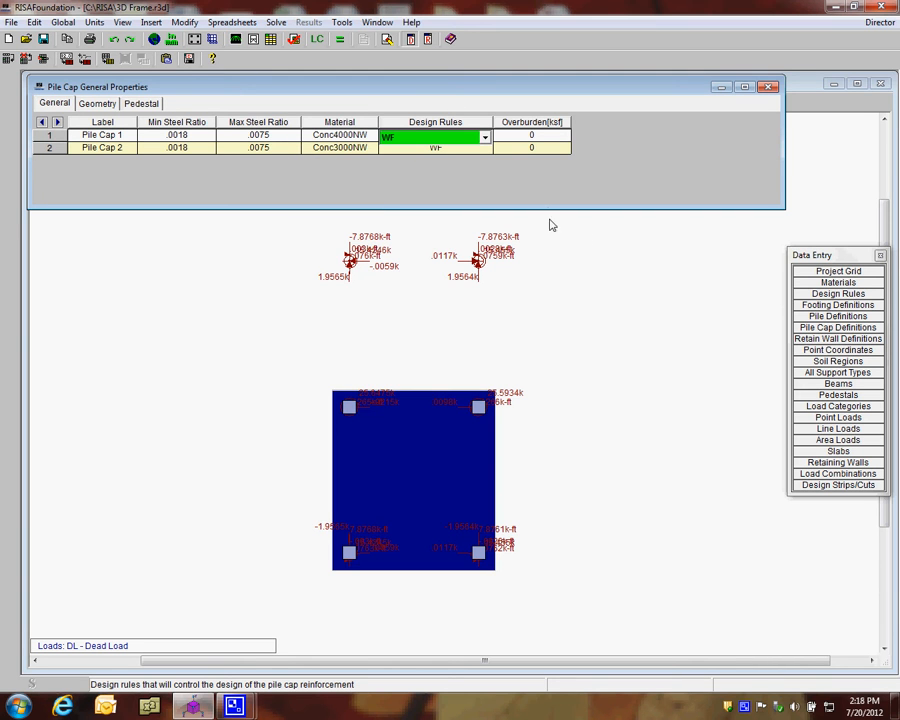
click(838, 295)
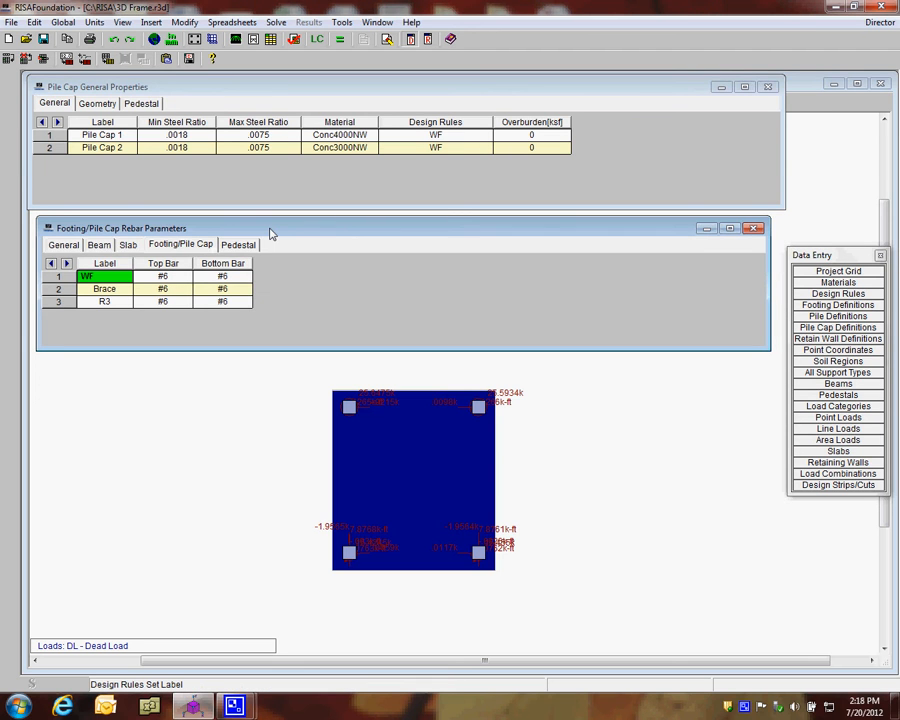
drag(277, 232, 266, 215)
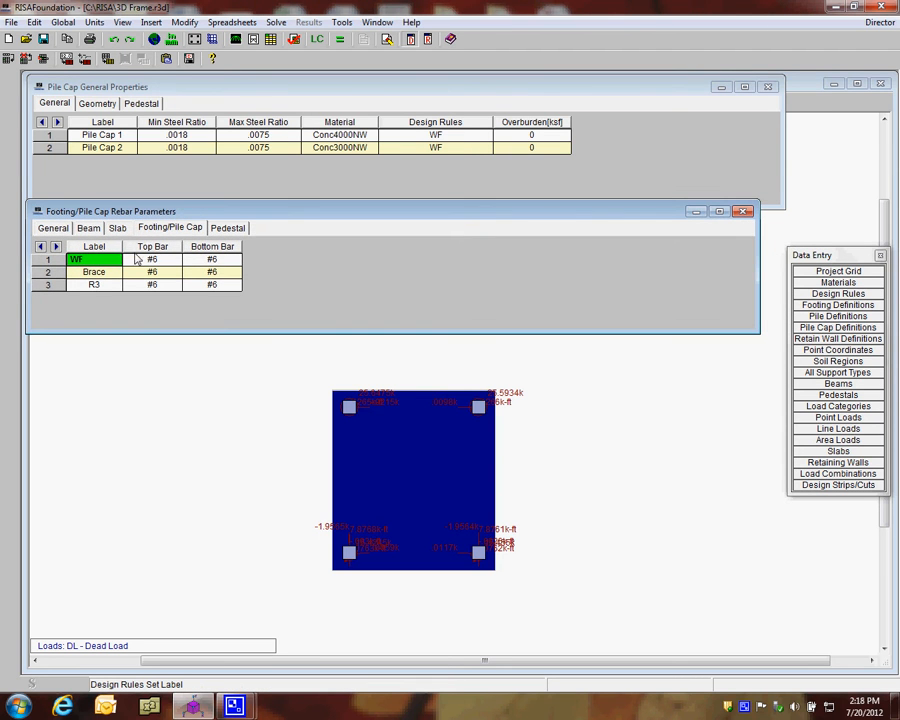
click(186, 227)
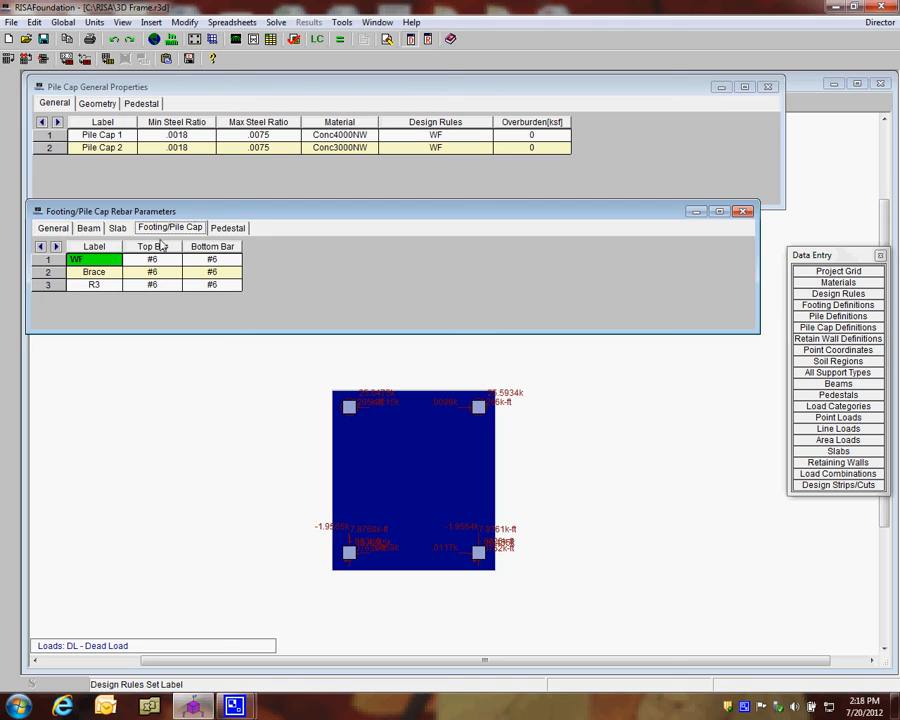
click(169, 259)
click(190, 262)
click(151, 262)
click(204, 262)
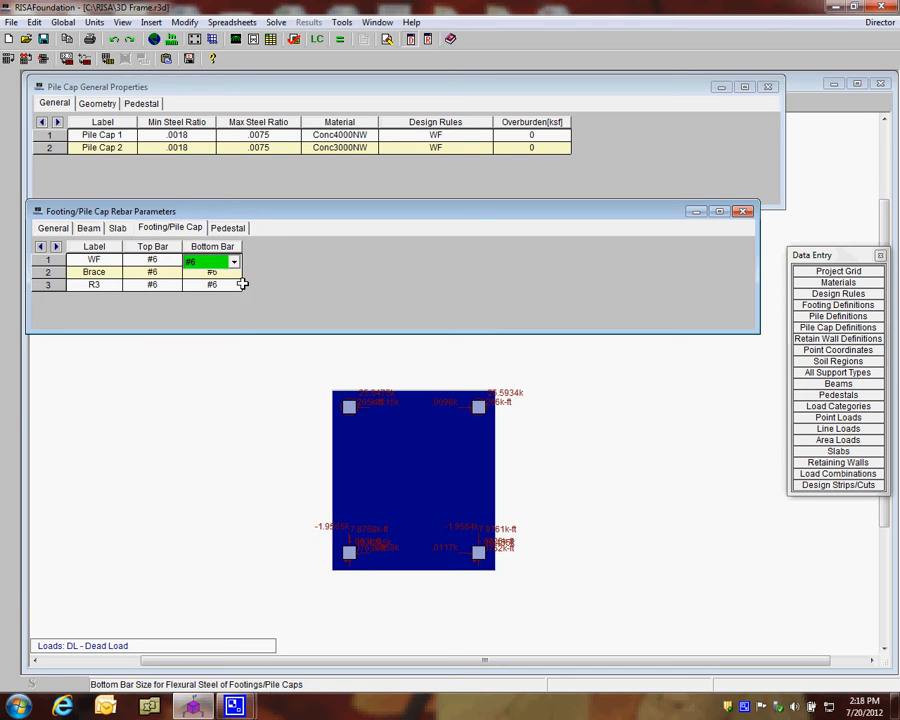
click(168, 262)
click(200, 262)
click(742, 211)
click(536, 134)
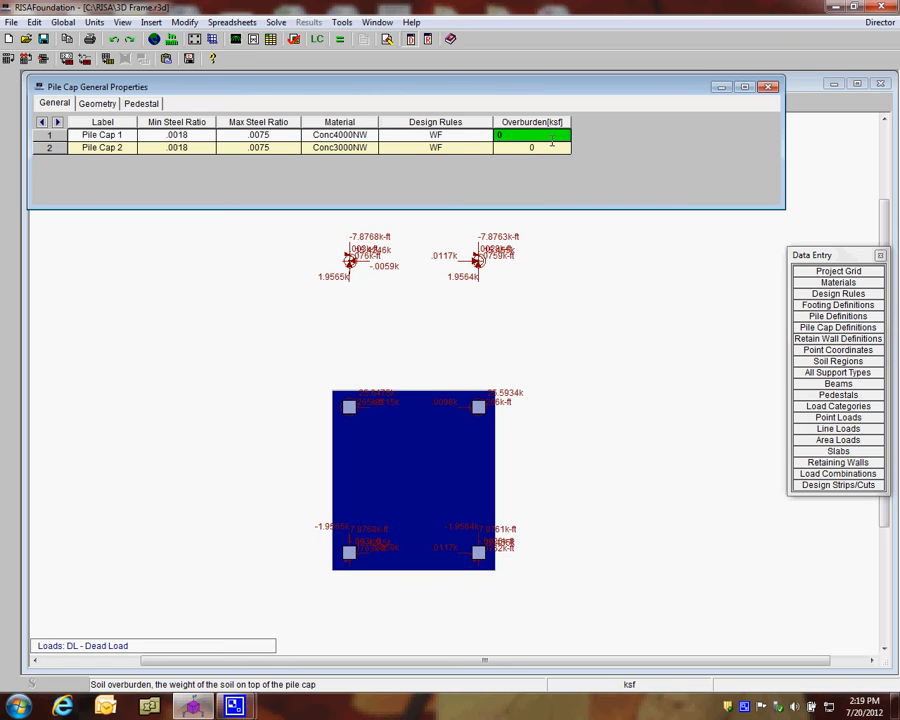
Open the pile cap geometry properties and consult the help topic on the standard CRSI layouts for the number of piles
click(93, 104)
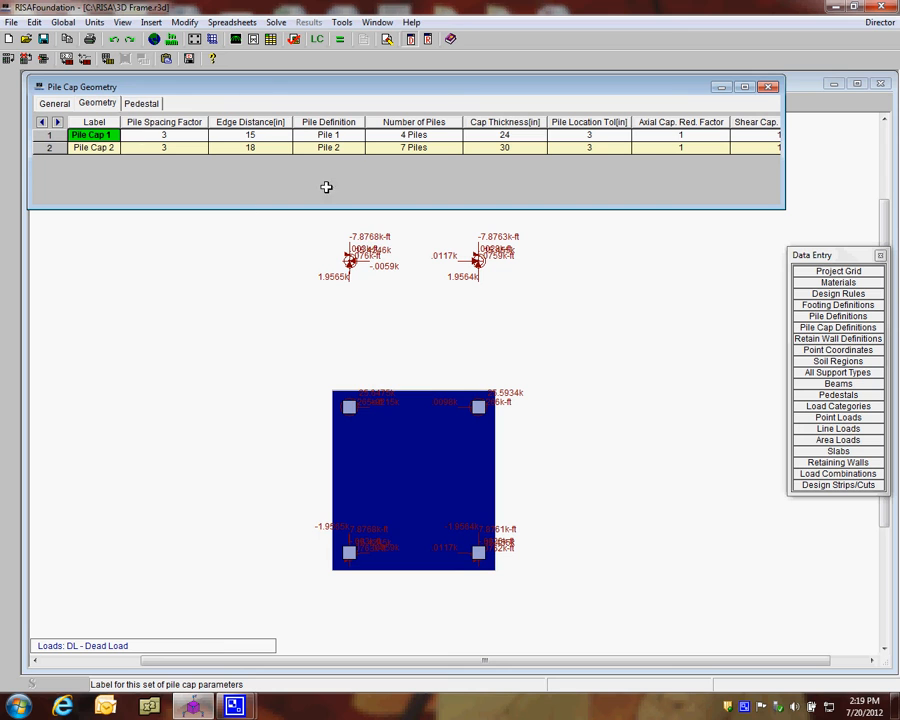
click(414, 135)
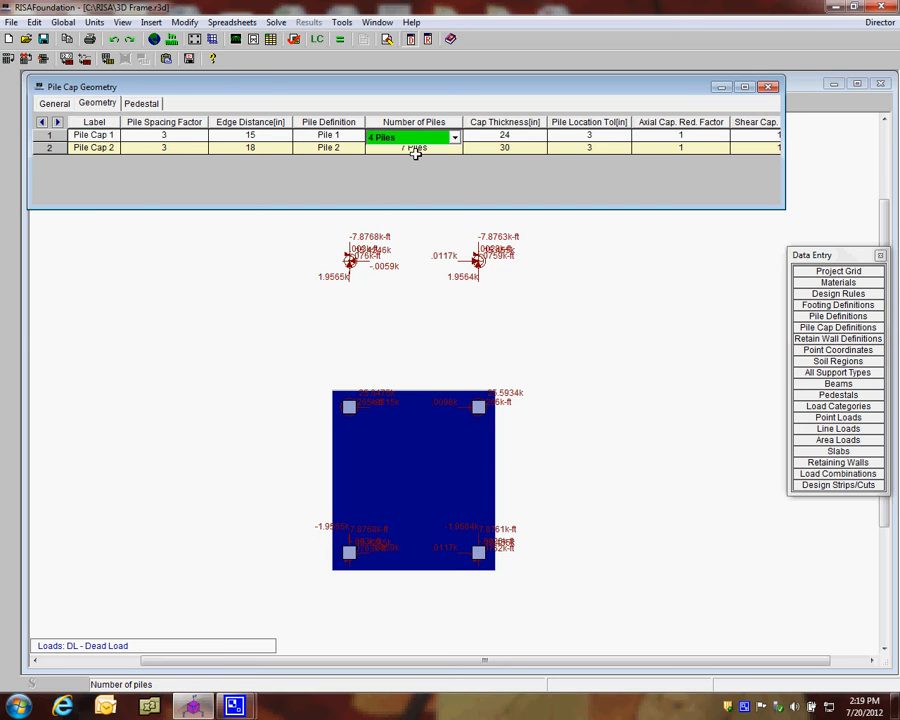
click(410, 137)
click(410, 137)
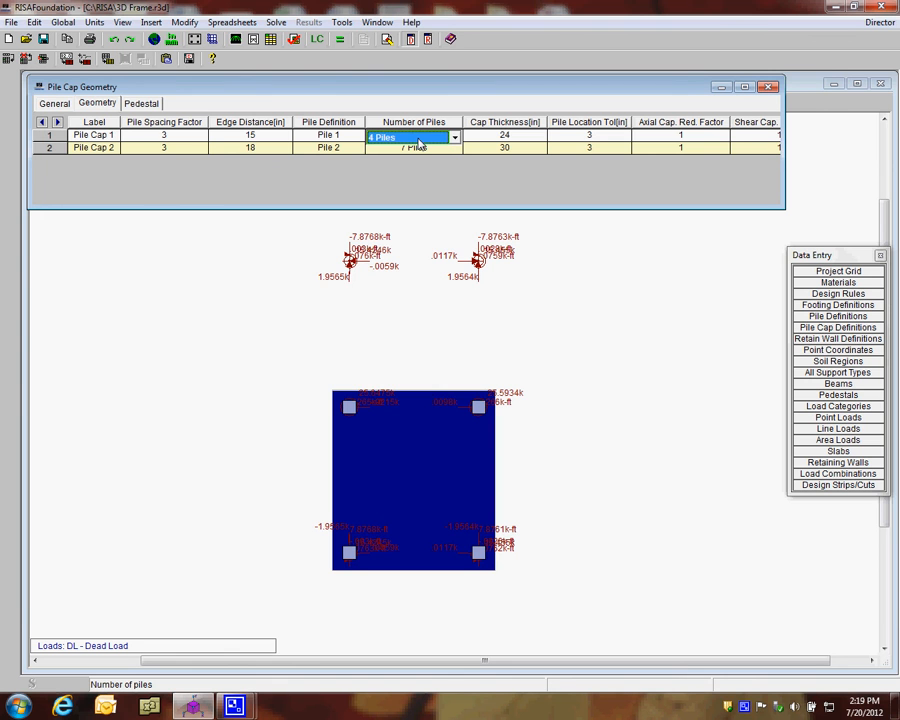
key(F1)
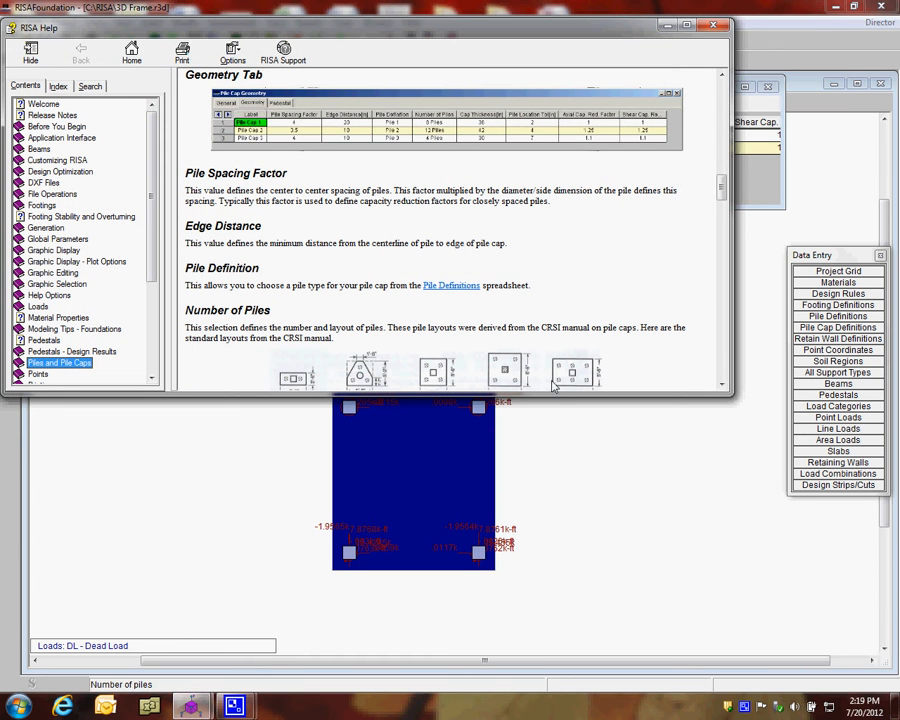
drag(557, 396, 598, 560)
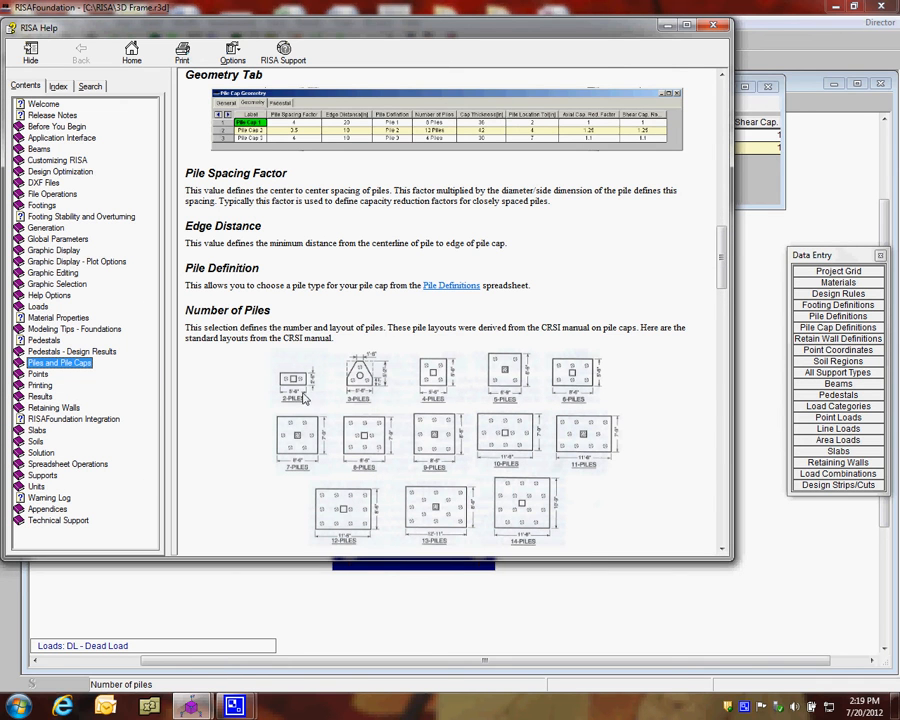
click(300, 386)
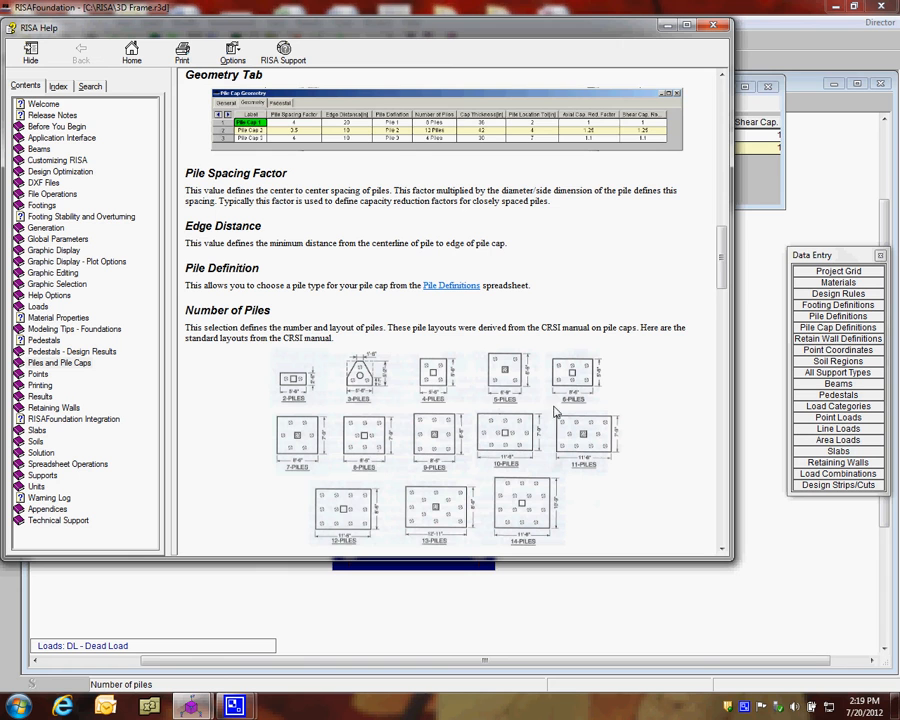
scroll(720, 263, down, 2)
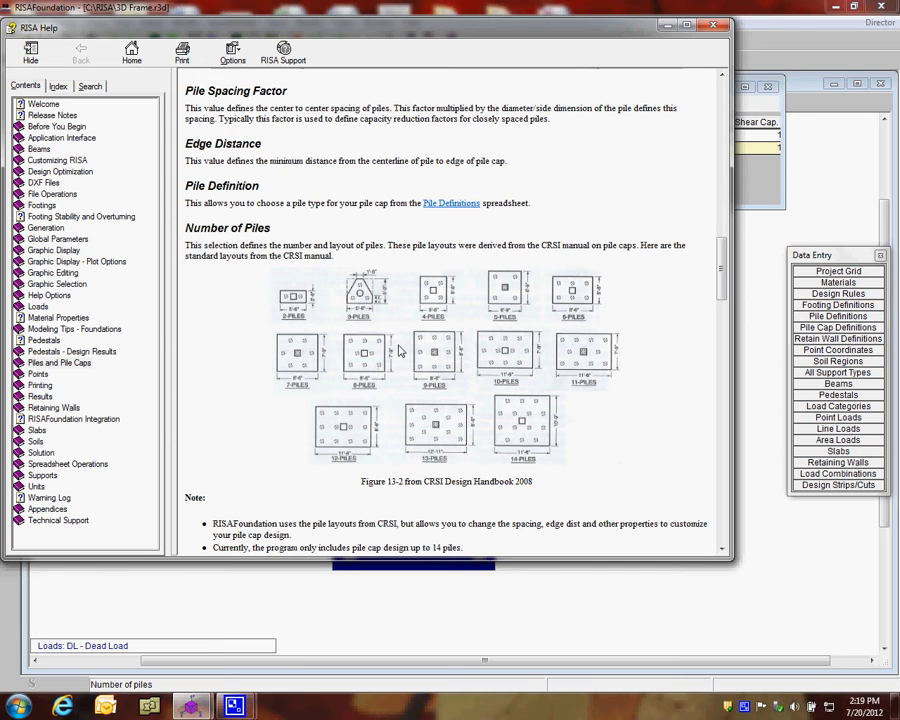
click(716, 26)
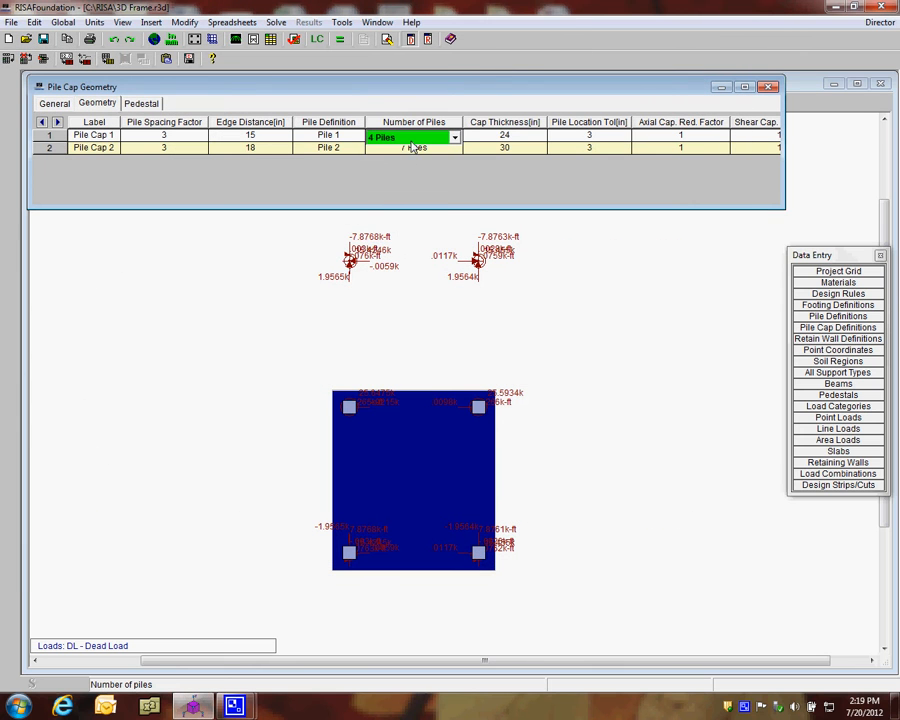
Set Pile Cap 1's number of piles to 3 Piles
click(412, 138)
scroll(402, 165, up, 1)
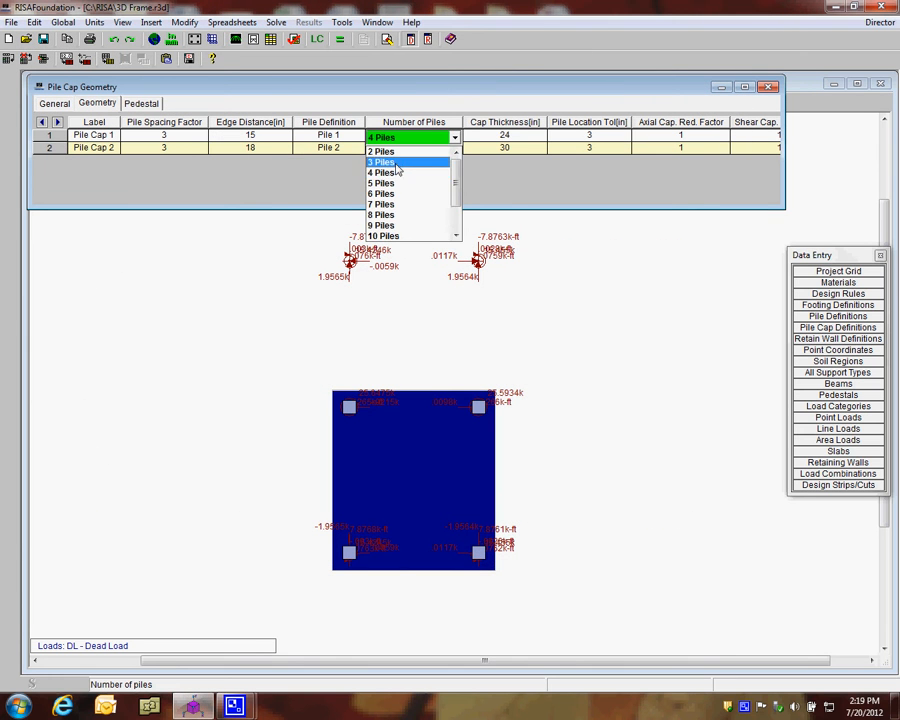
click(400, 161)
Review Pile Cap 1's spacing factor, edge distance, pile definition, cap thickness, pile location tolerance, and axial and shear reduction factors
click(188, 137)
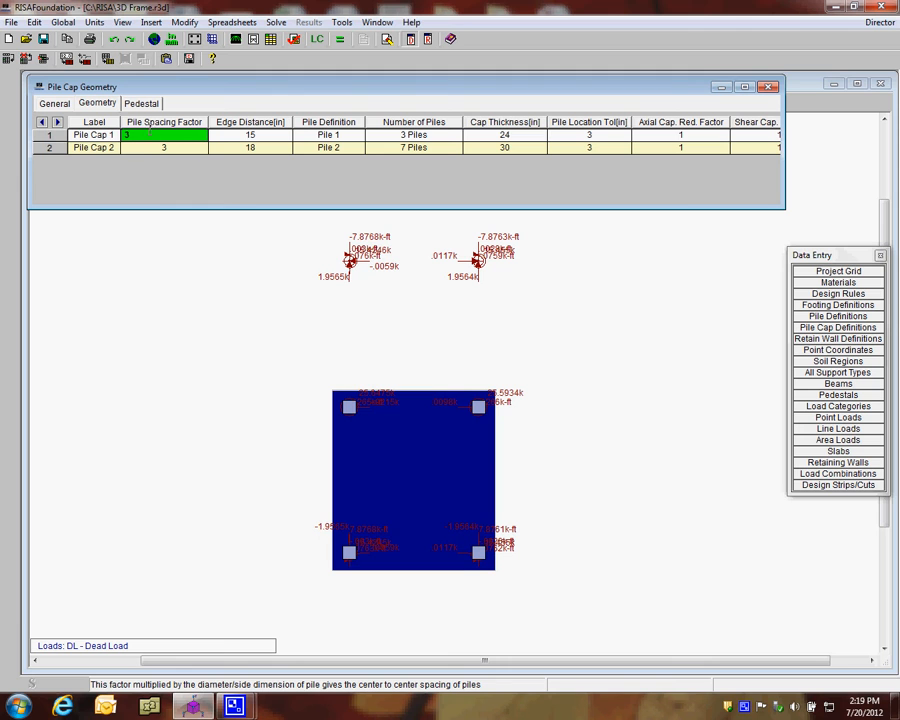
click(231, 138)
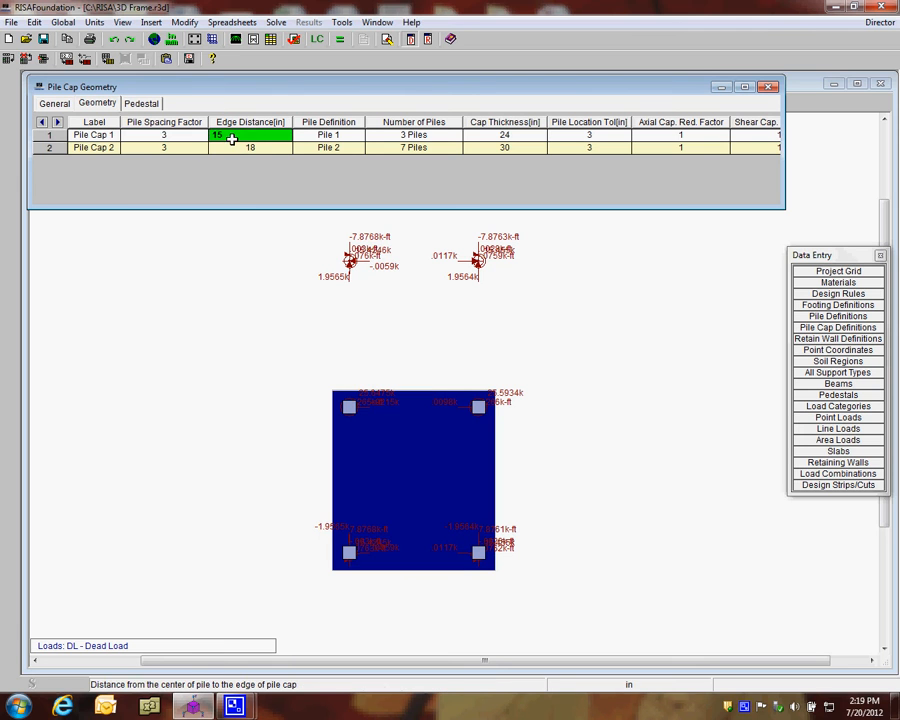
click(316, 137)
click(327, 140)
click(324, 149)
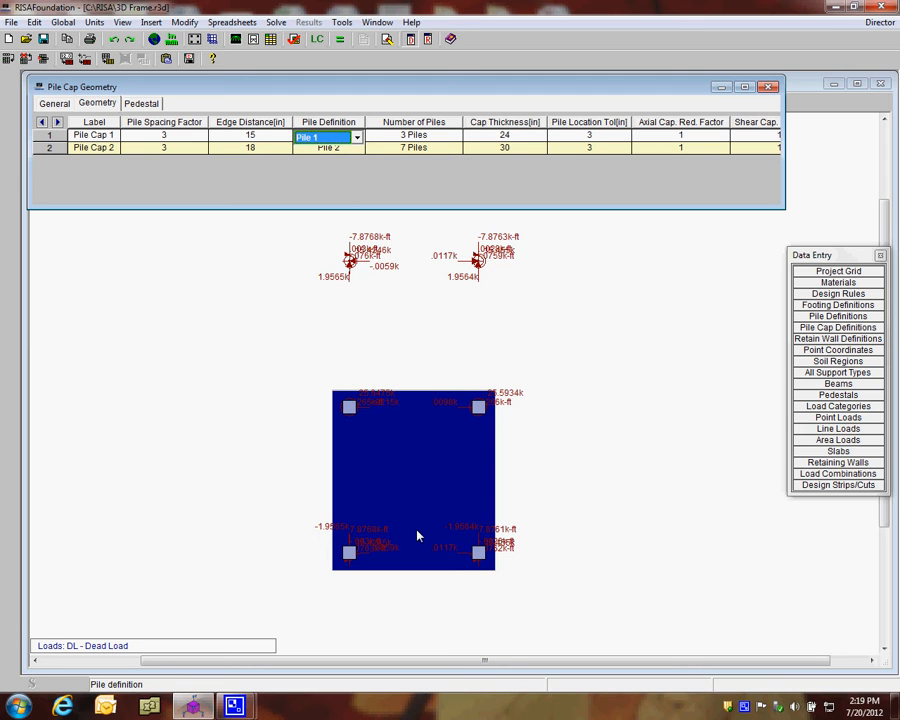
click(501, 137)
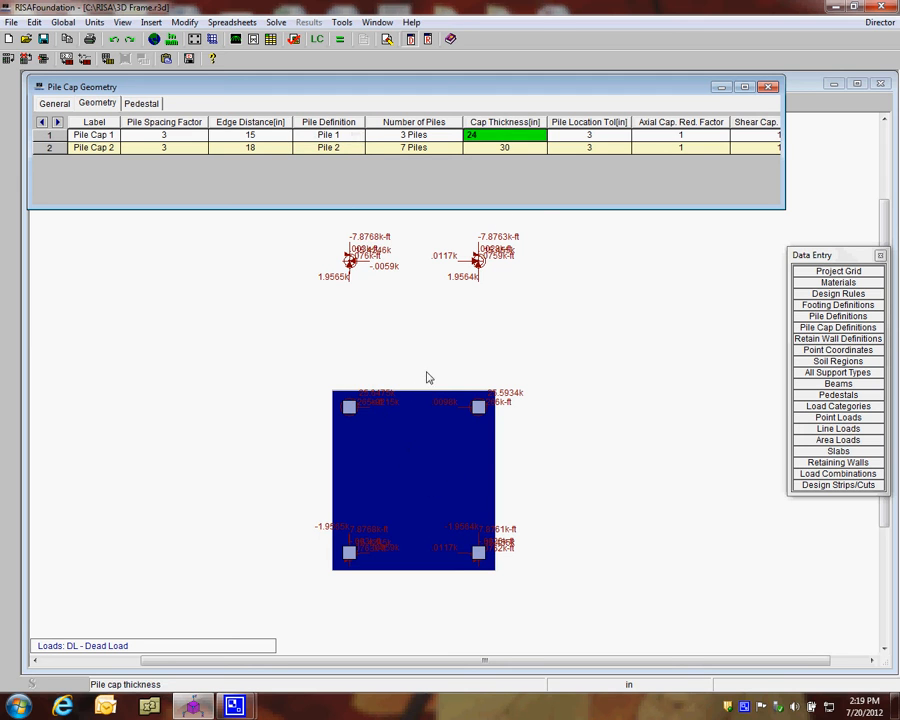
click(590, 134)
click(525, 135)
drag(783, 157, 859, 157)
click(615, 135)
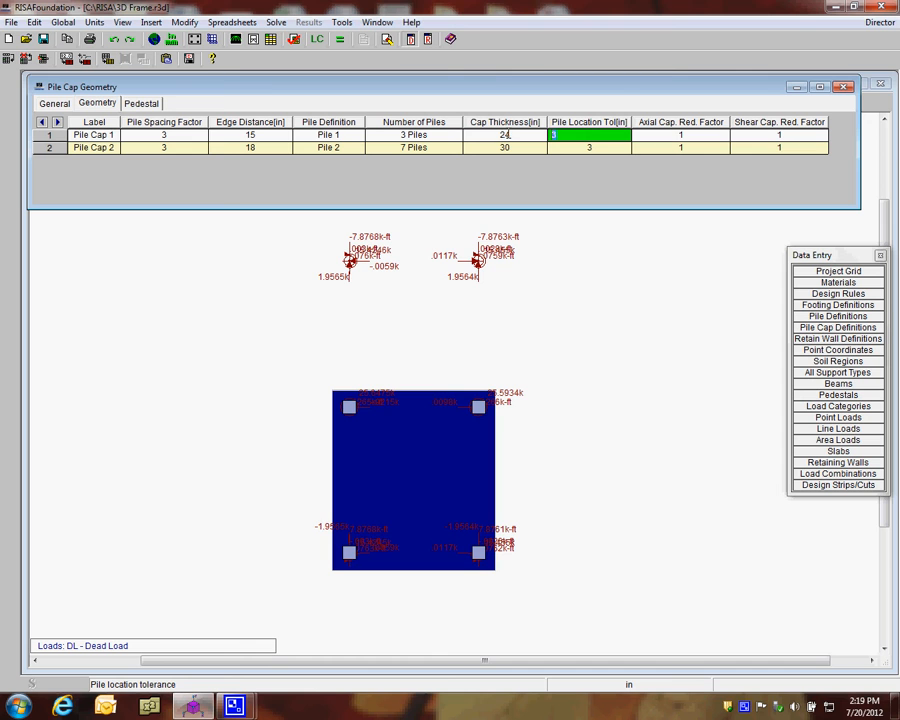
click(690, 135)
click(759, 135)
key(Left)
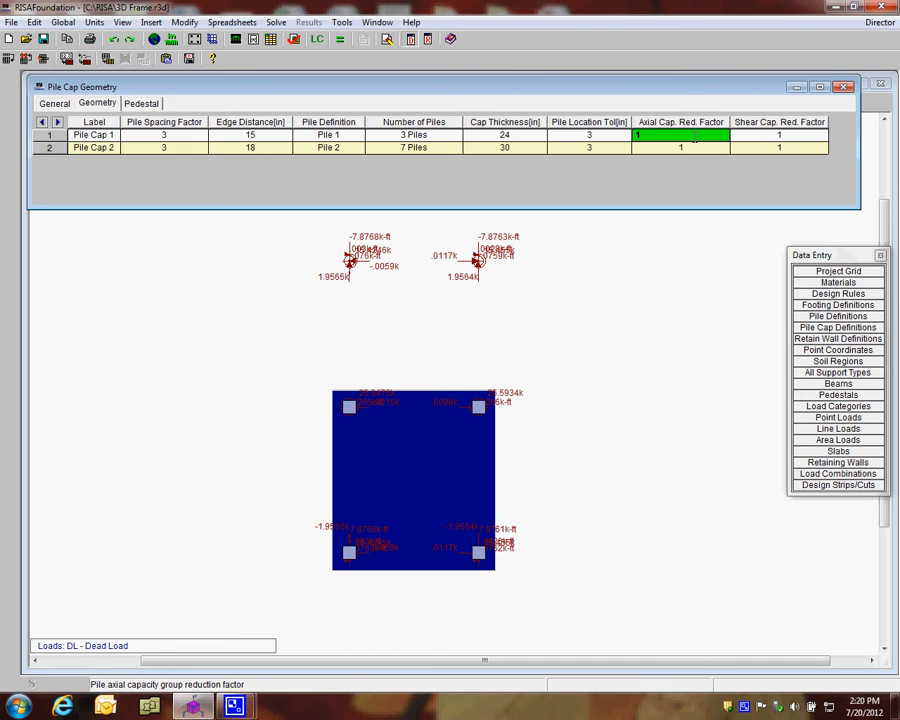
click(775, 134)
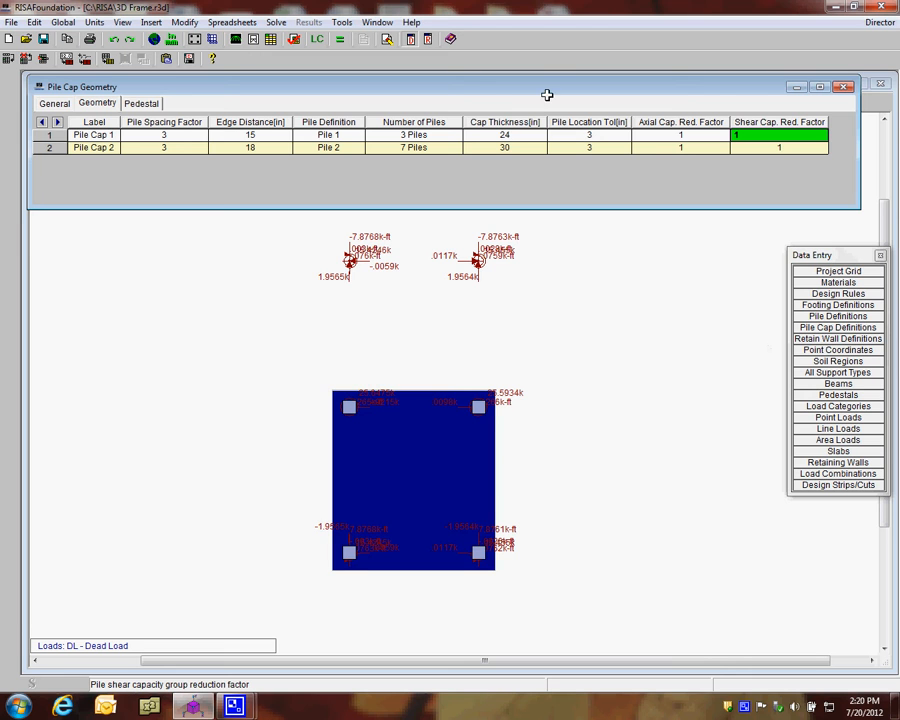
Set Pile Cap 1's pedestal height to 18 in and close the pile cap definitions
click(143, 104)
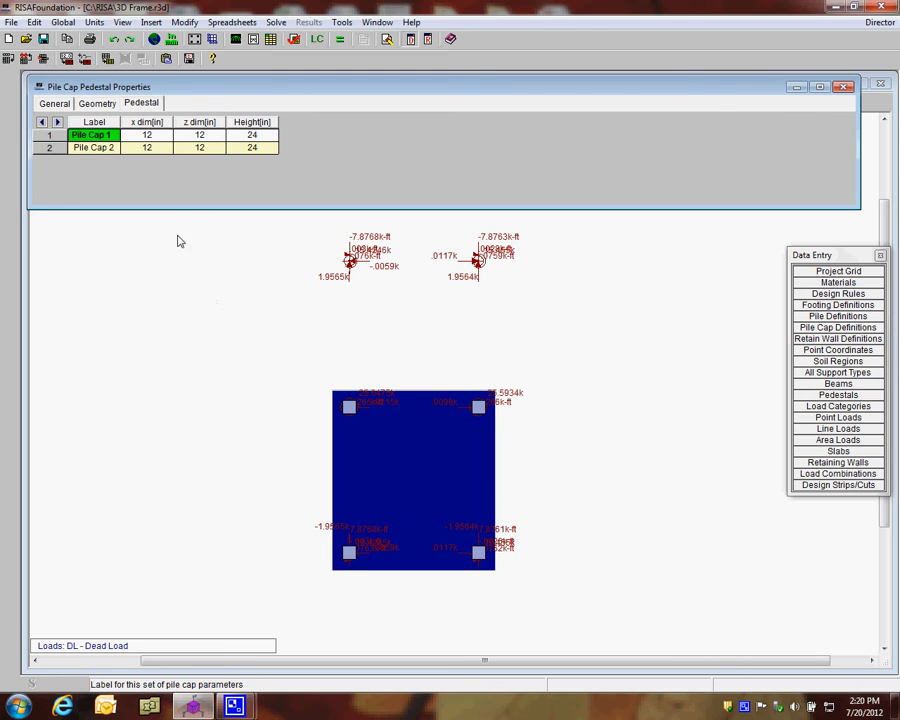
click(140, 135)
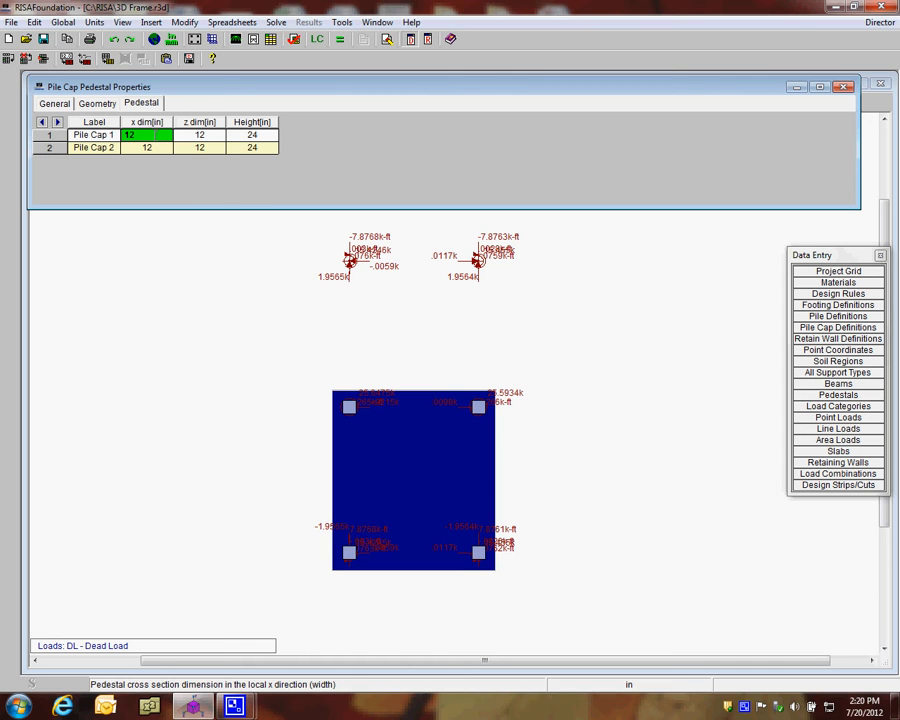
click(200, 135)
click(237, 136)
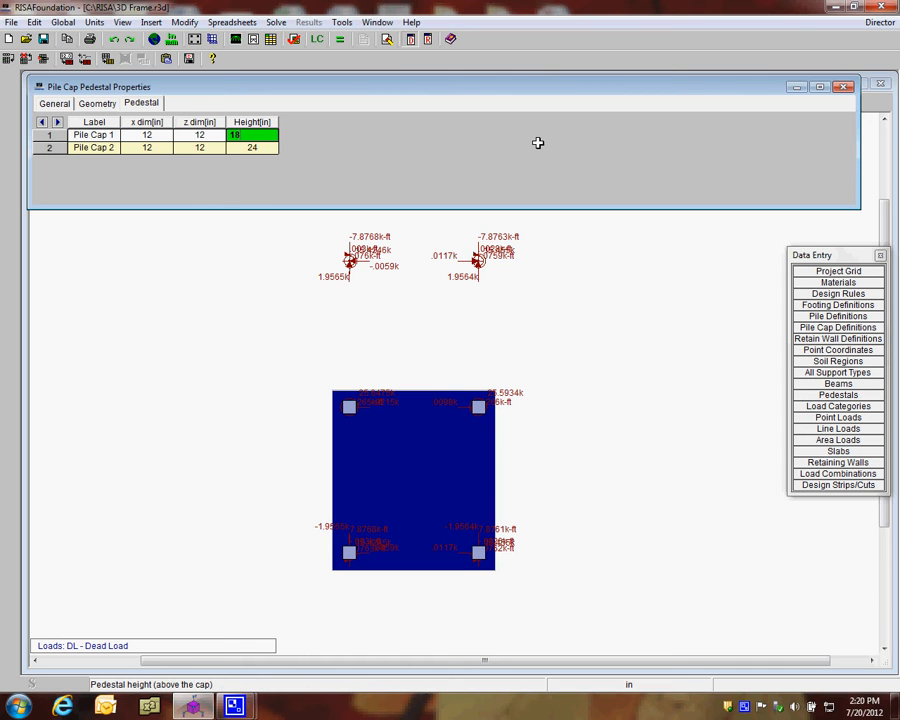
click(244, 146)
click(245, 133)
click(843, 89)
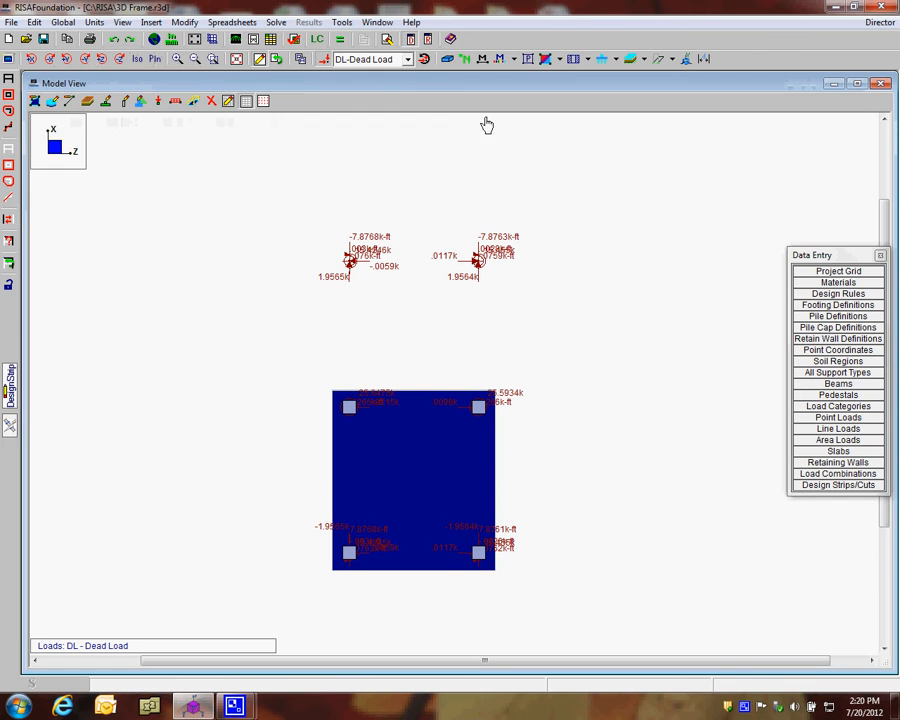
Assign Pile Cap 1 at angle 0 to the two loaded points outside the slab and inspect the caps in 3D
click(105, 103)
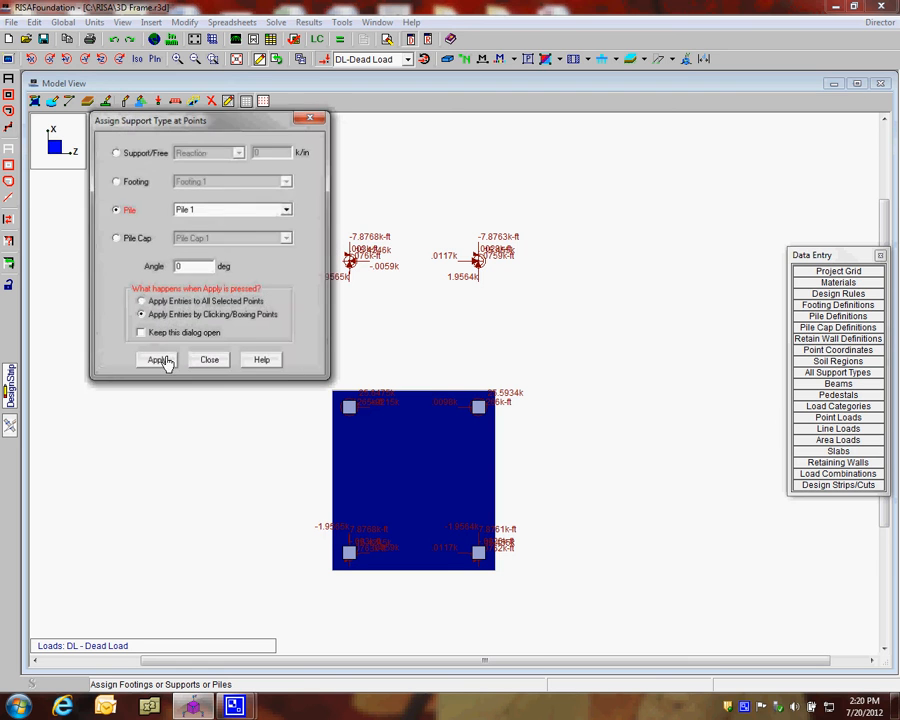
click(118, 239)
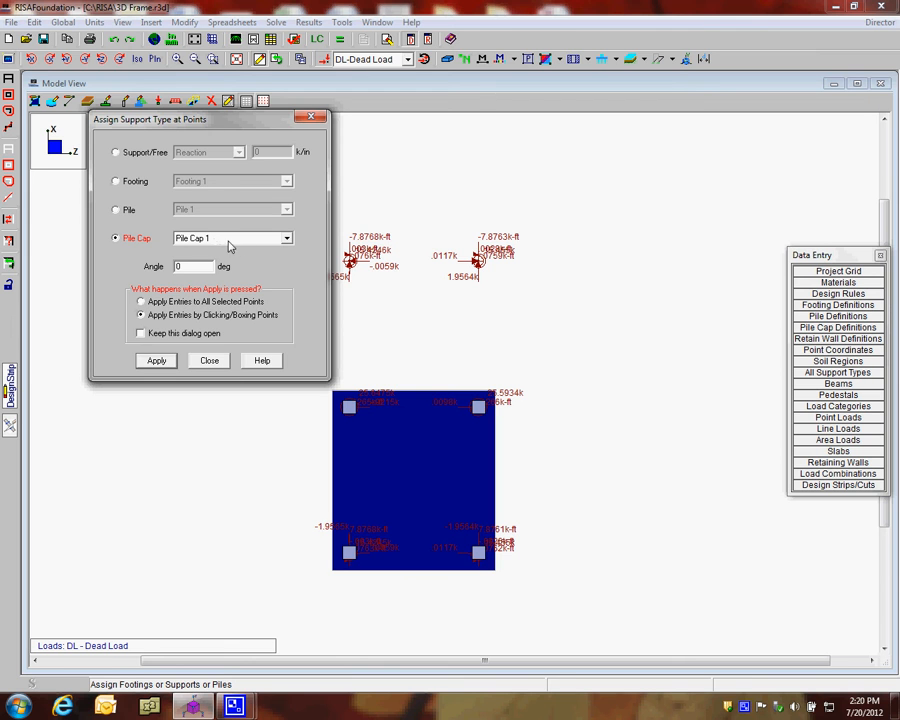
click(156, 362)
drag(315, 228, 356, 282)
drag(429, 235, 530, 314)
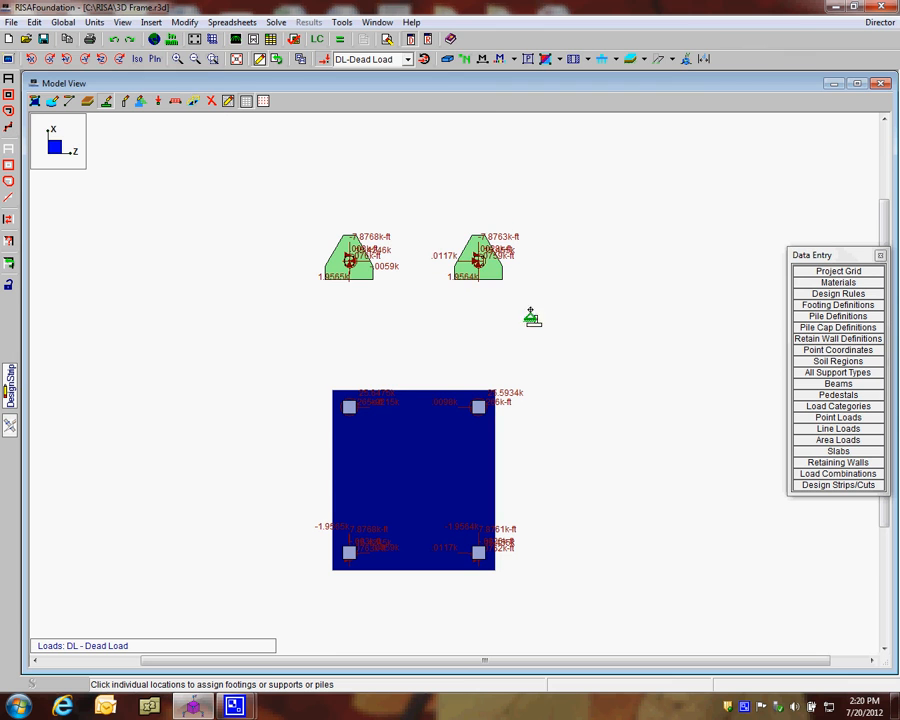
click(138, 61)
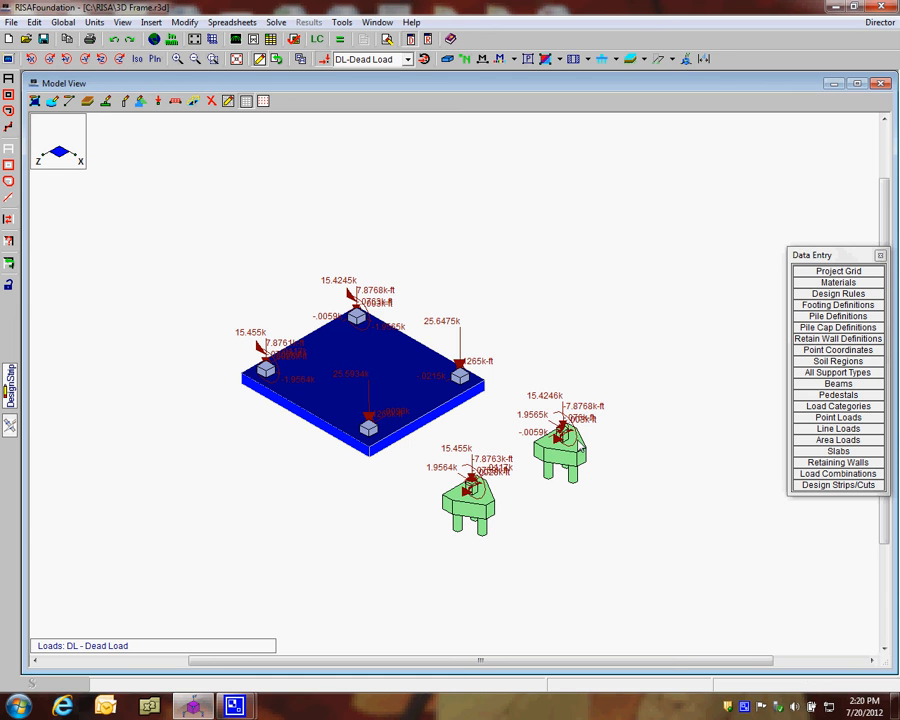
shift+middle_drag(570, 506, 581, 482)
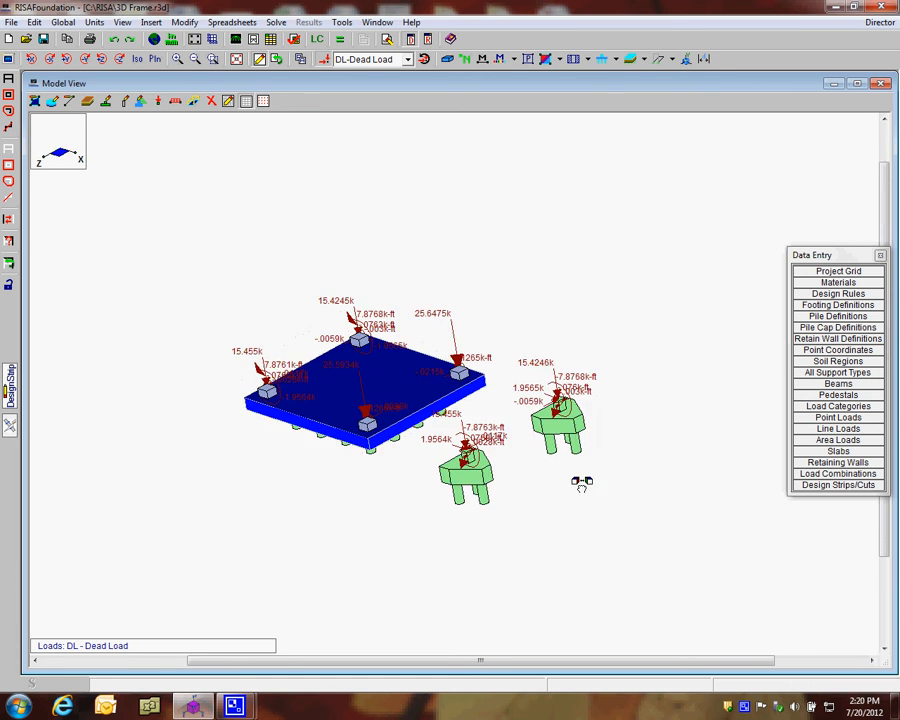
Solve the model for LC 1, Service, and return to plan view with the results list placed clear of the model
click(339, 40)
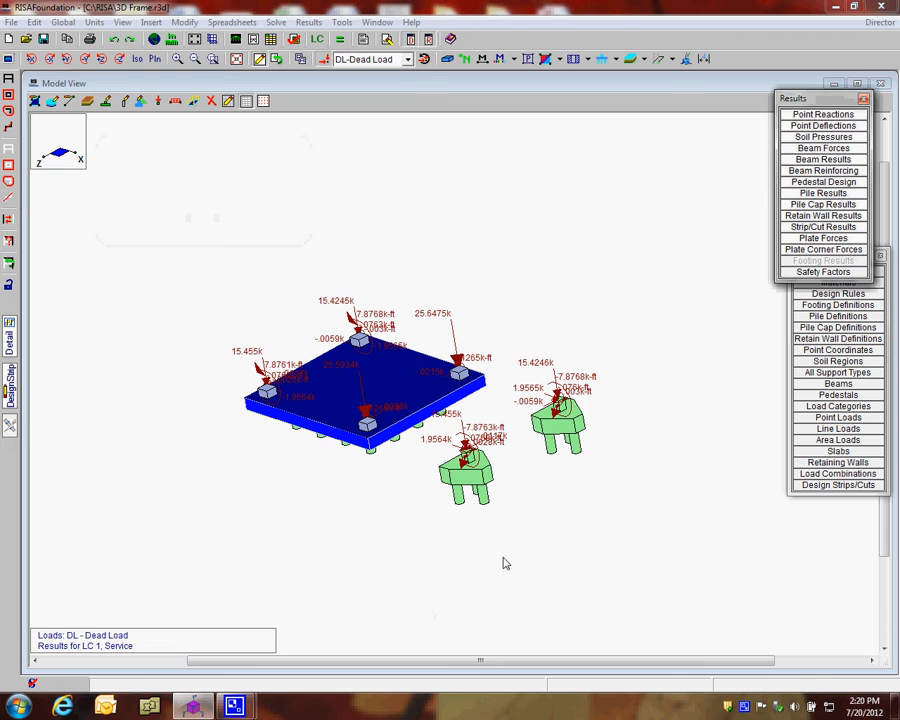
drag(798, 104, 816, 104)
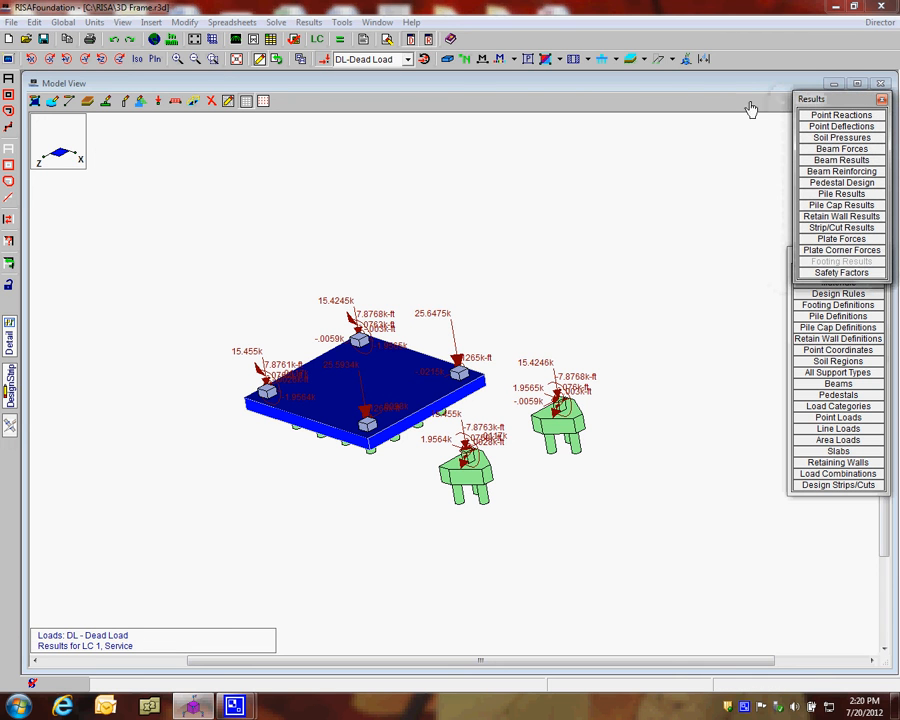
click(152, 62)
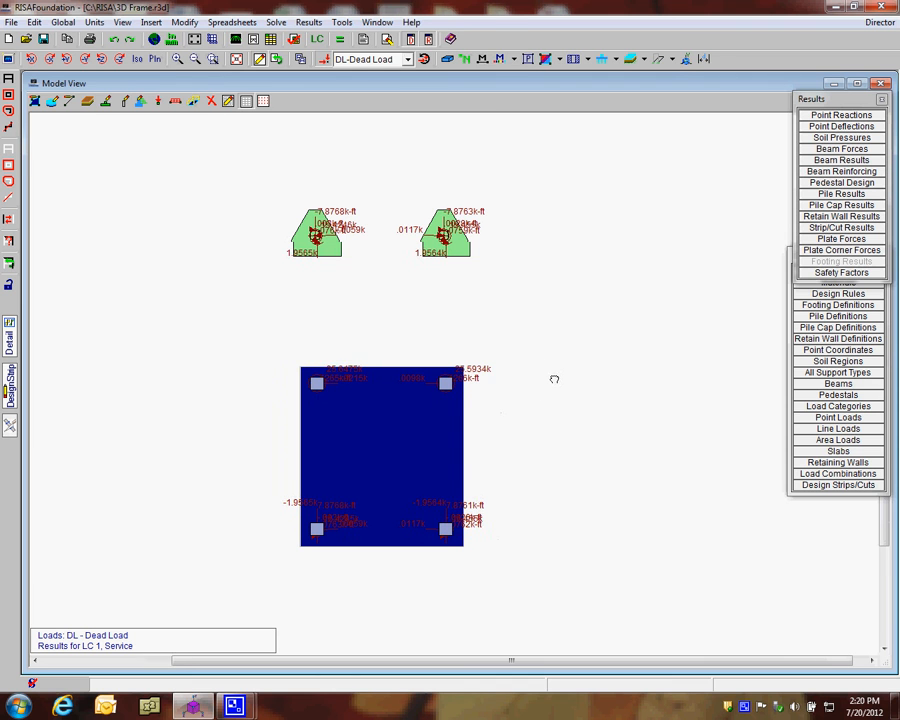
drag(860, 101, 856, 98)
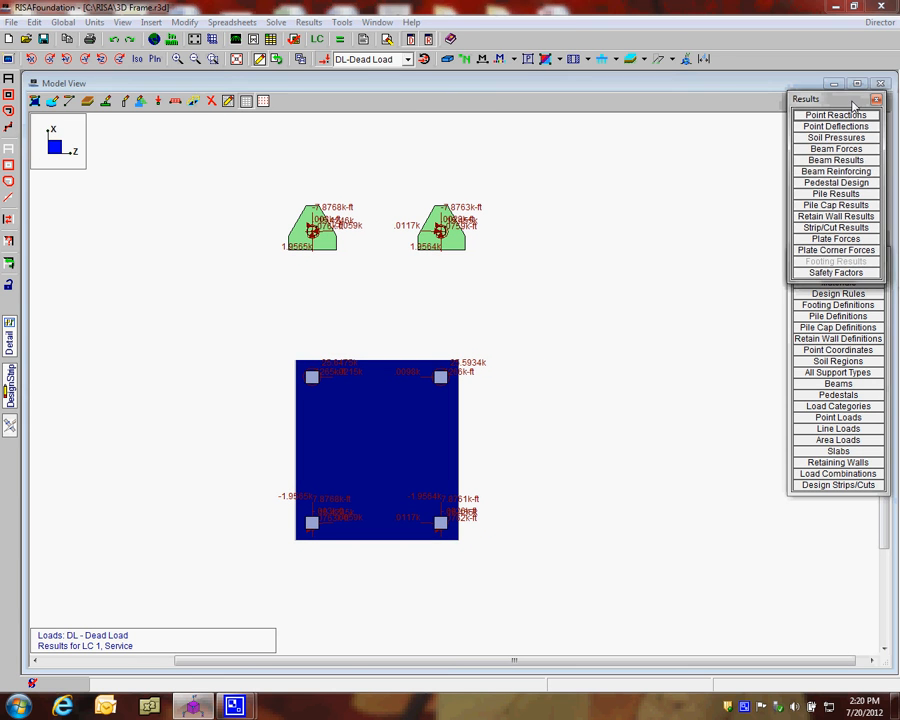
Open the pile cap results clear of the caps and review the shear, compression, tension and punching unity checks for R3D_N3
click(855, 203)
drag(609, 227, 474, 120)
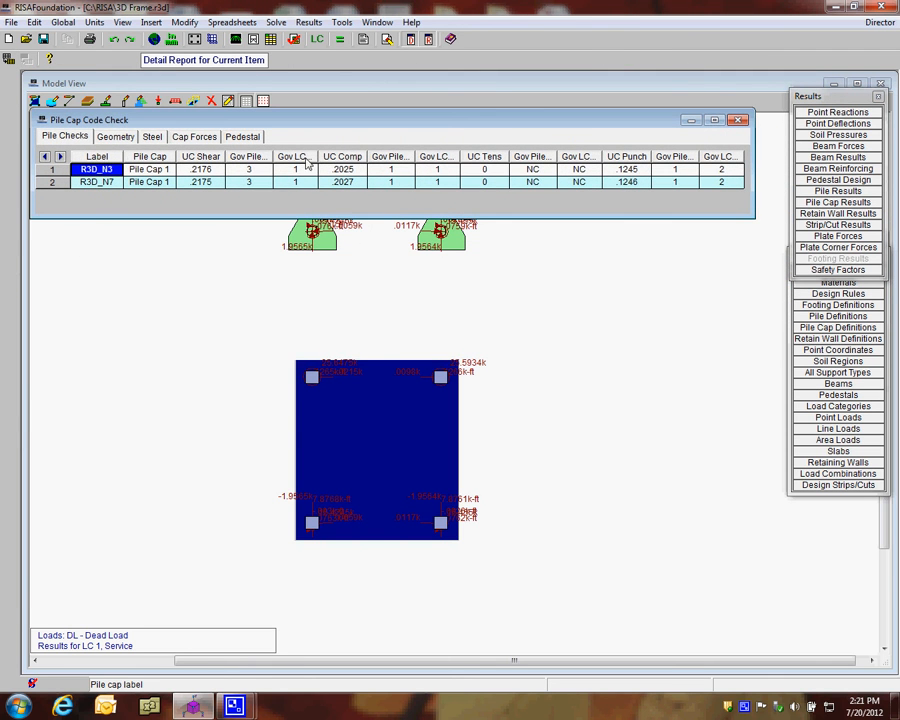
click(74, 138)
click(148, 170)
click(192, 171)
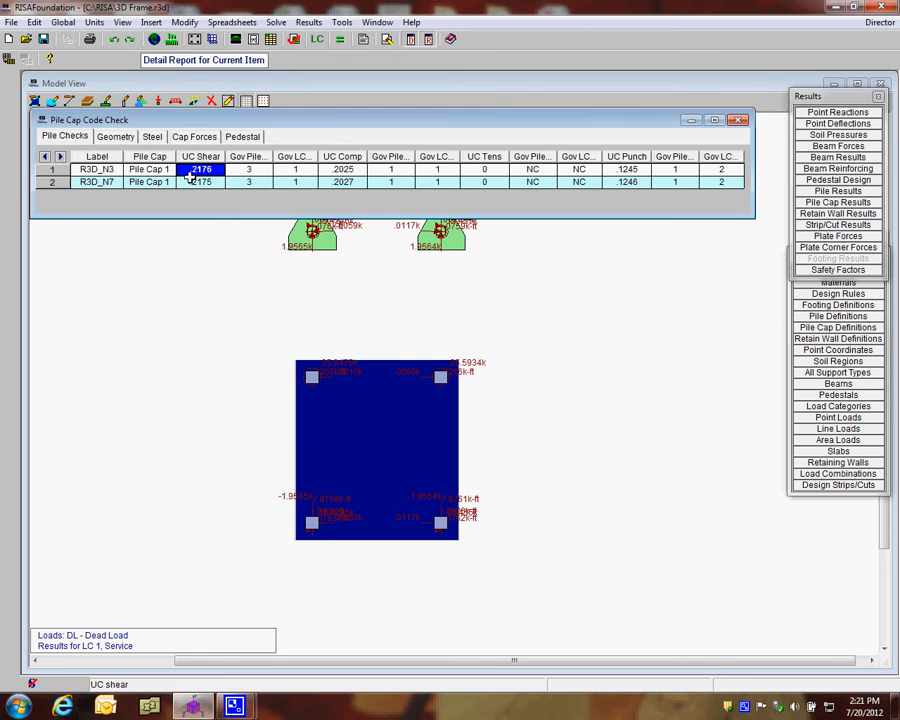
click(340, 170)
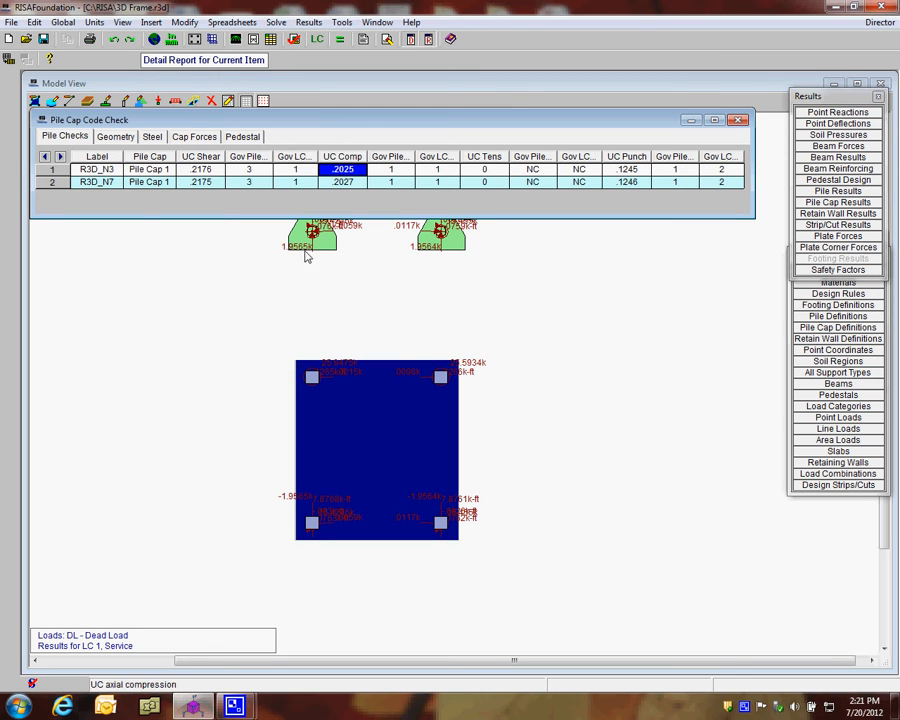
click(212, 170)
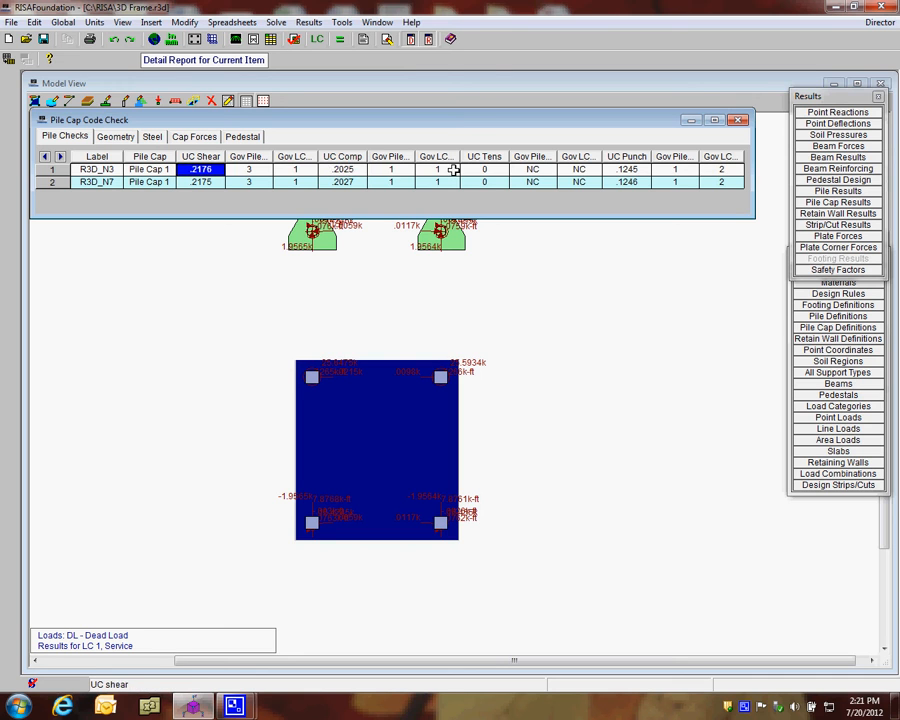
click(484, 172)
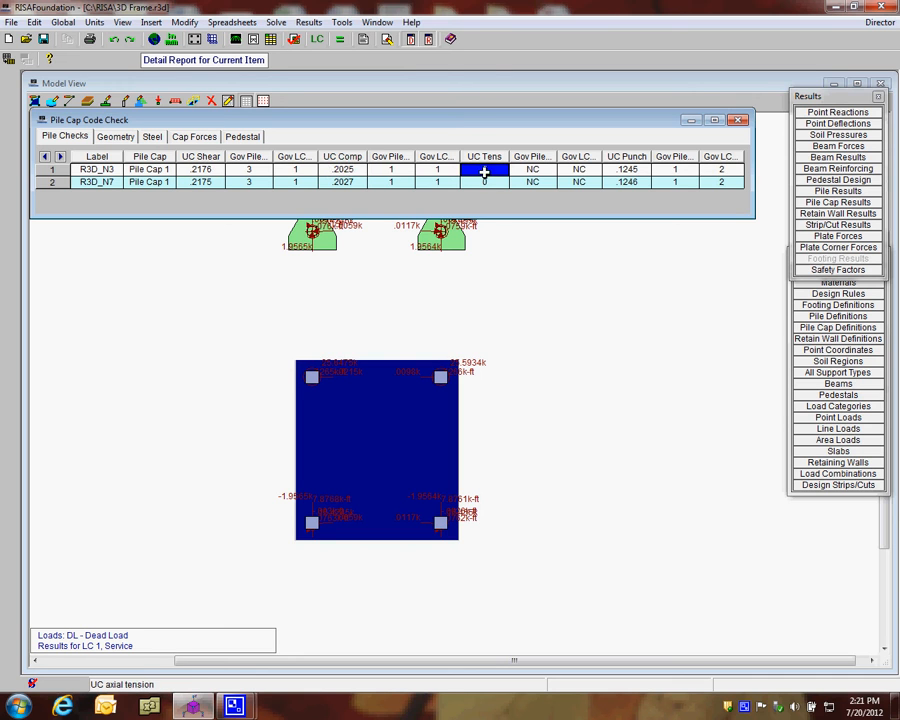
click(624, 170)
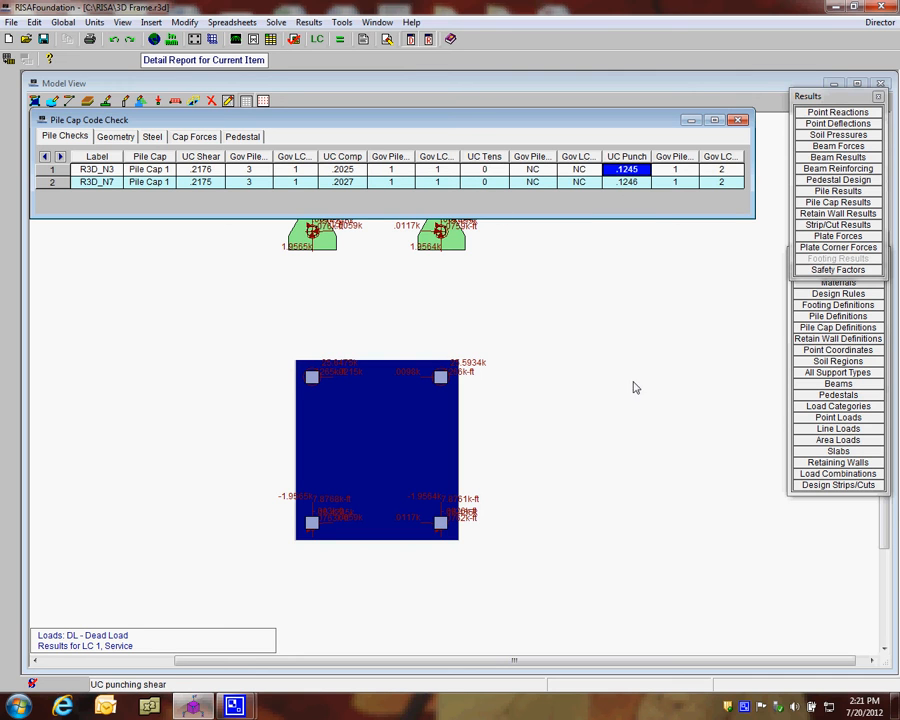
Review the pile caps' geometry and their steel results, including the pedestal shear reinforcement
click(115, 136)
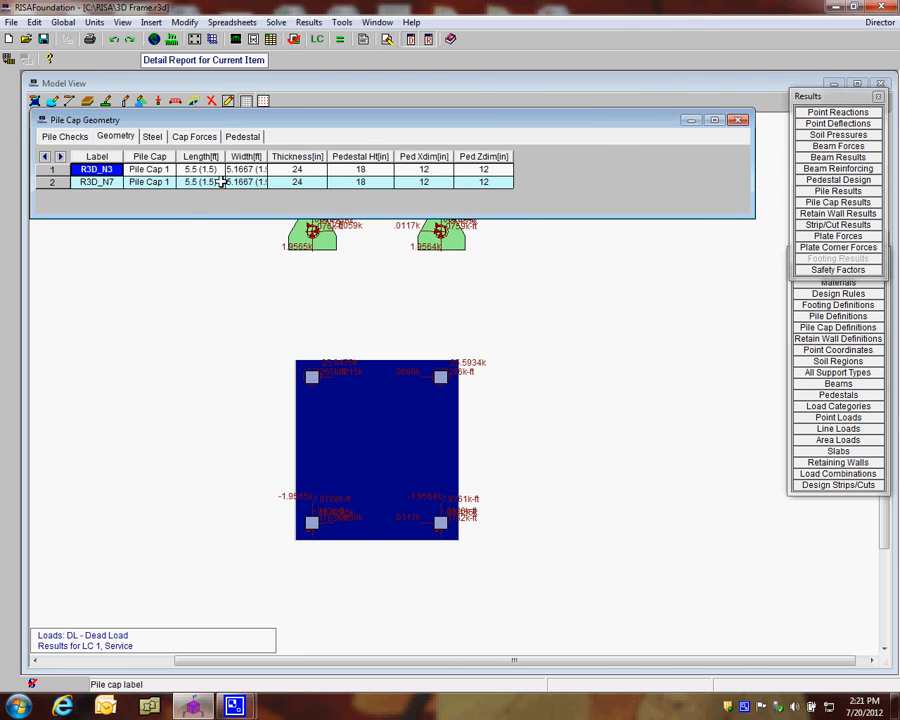
click(152, 137)
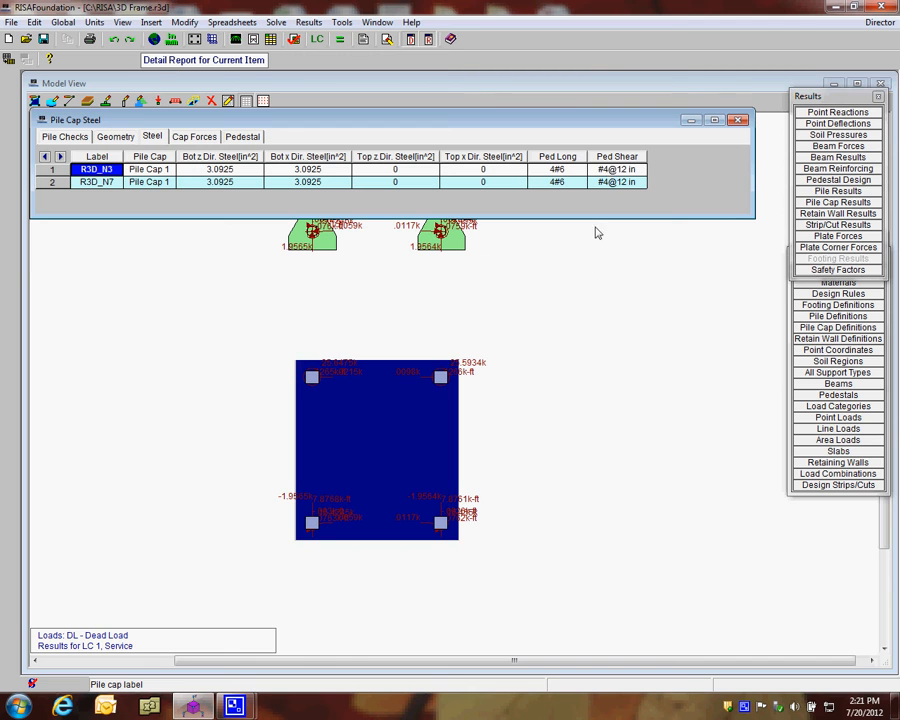
click(617, 170)
Review the maximum cap forces, including Muxx for both caps, and the pedestal code checks
click(188, 138)
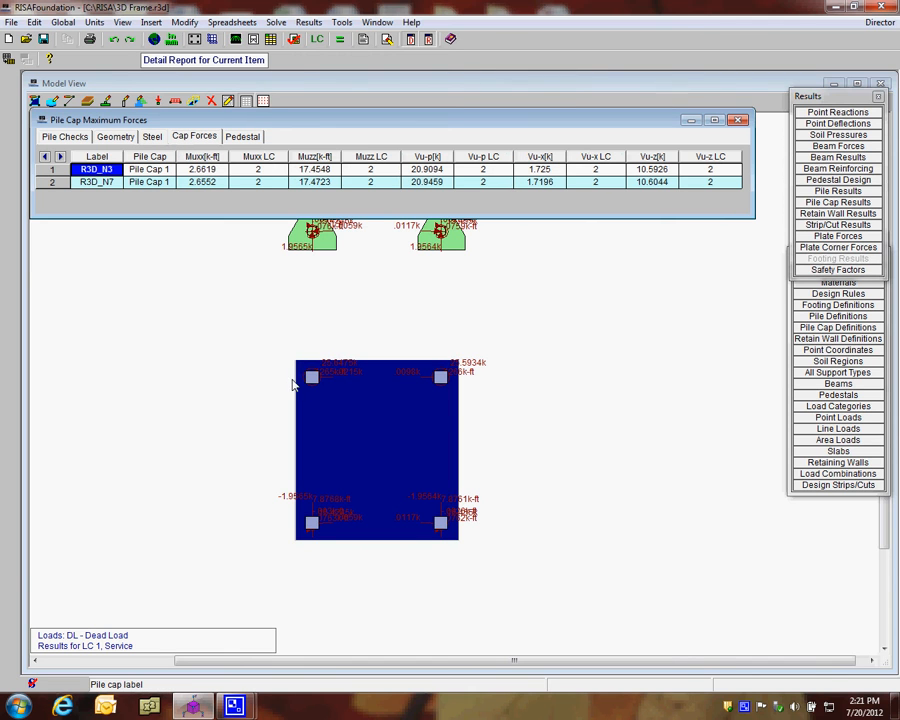
click(205, 174)
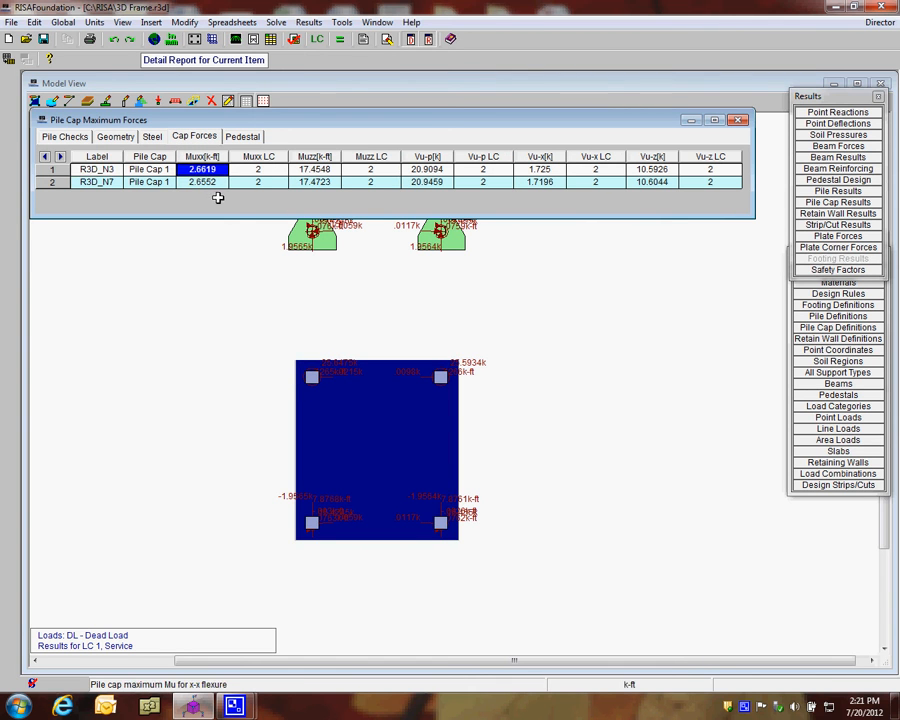
click(204, 182)
click(242, 136)
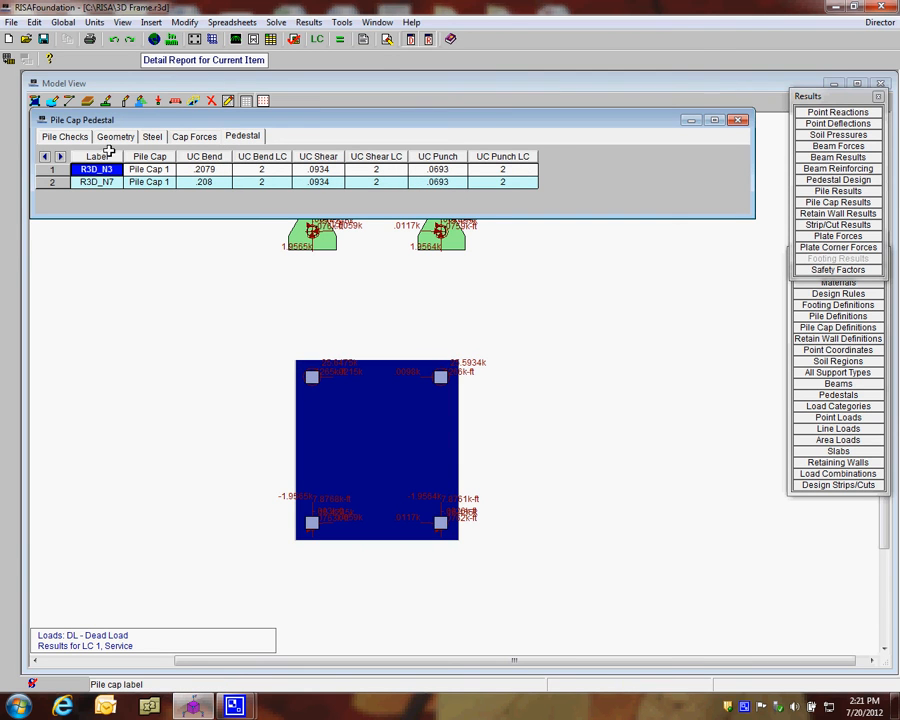
click(64, 136)
click(242, 136)
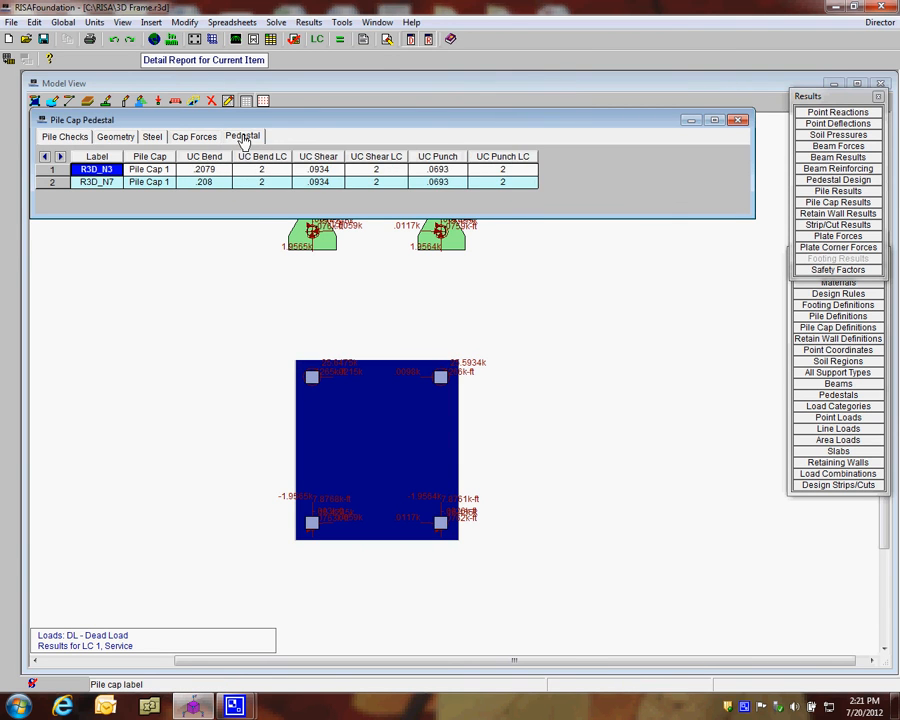
click(191, 137)
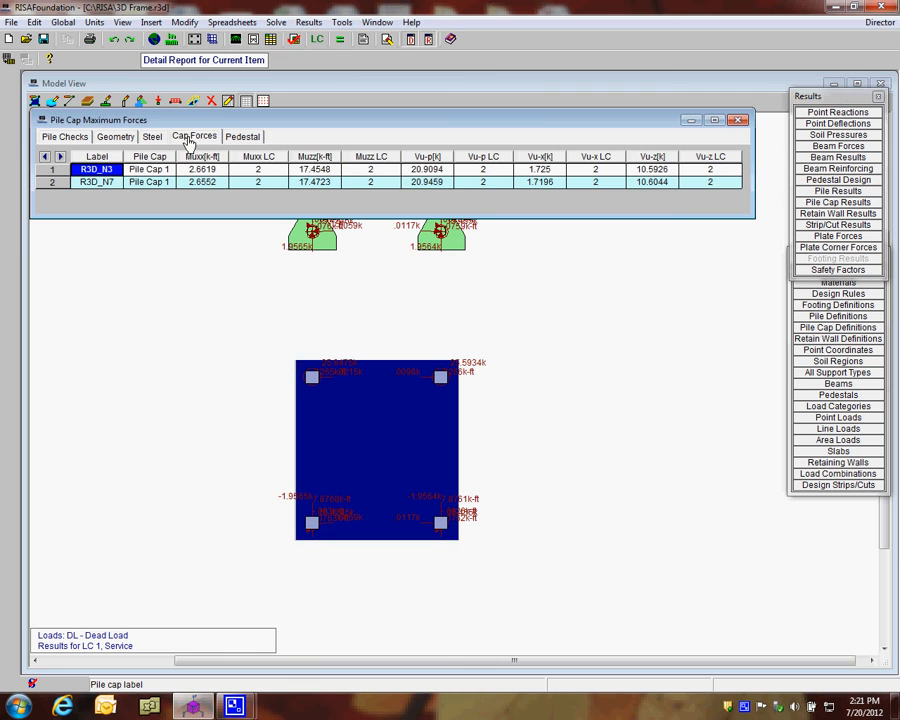
Open the detail report for pile cap R3D_N3, enlarge it, and examine the sketches, rebar details, and geometry and material criteria
click(179, 65)
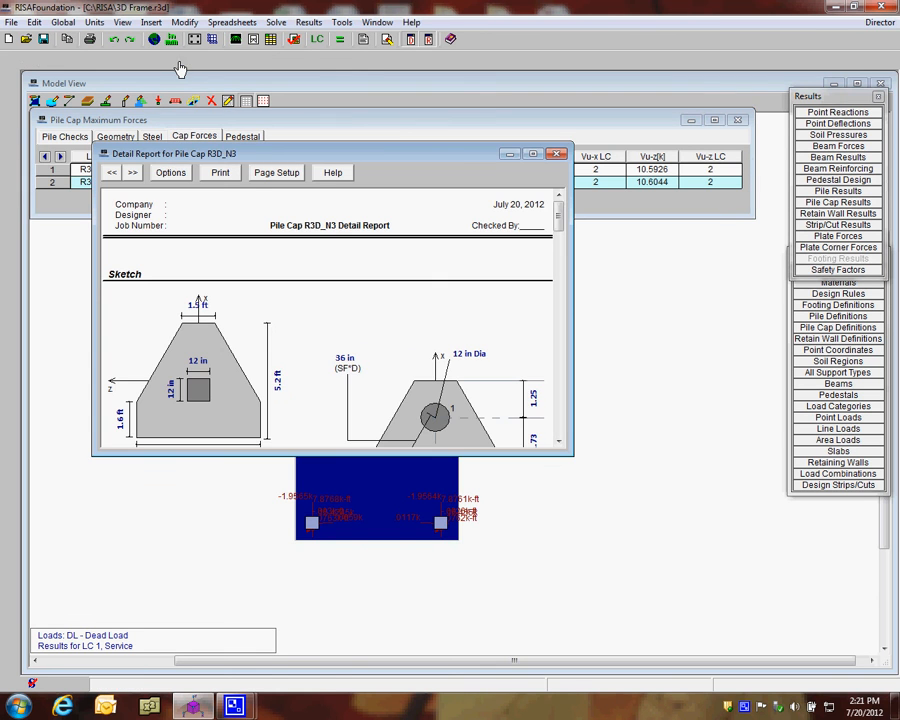
drag(231, 160, 171, 87)
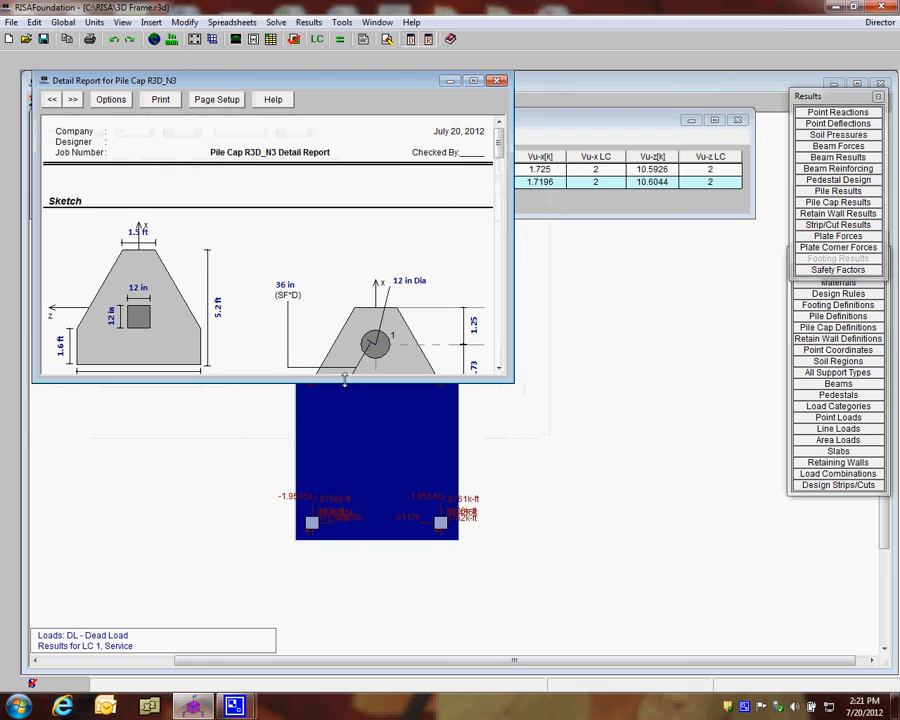
drag(355, 380, 370, 628)
scroll(478, 231, down, 3)
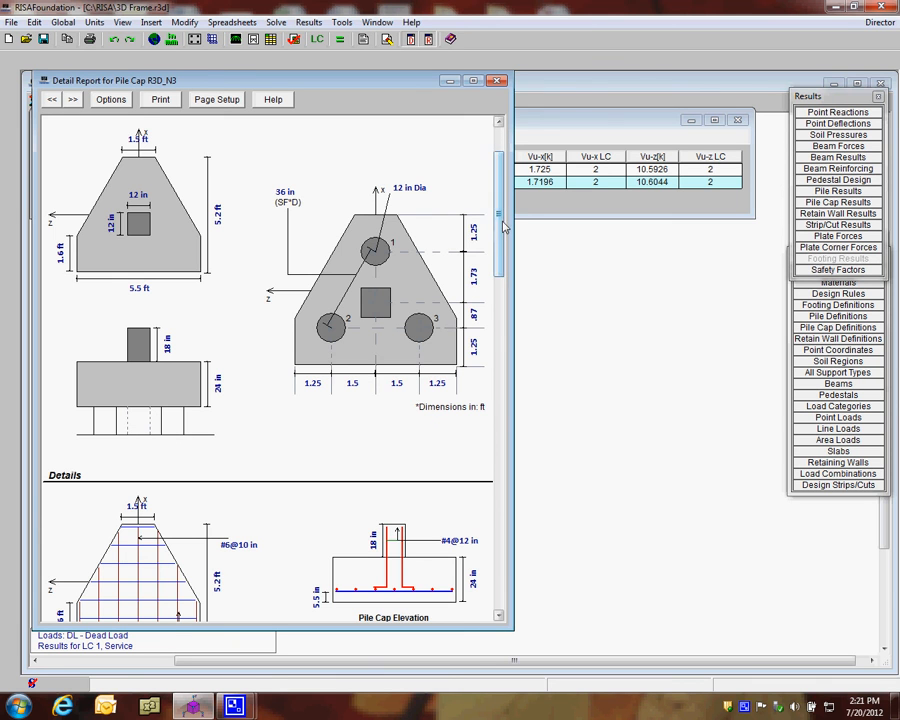
scroll(503, 226, down, 8)
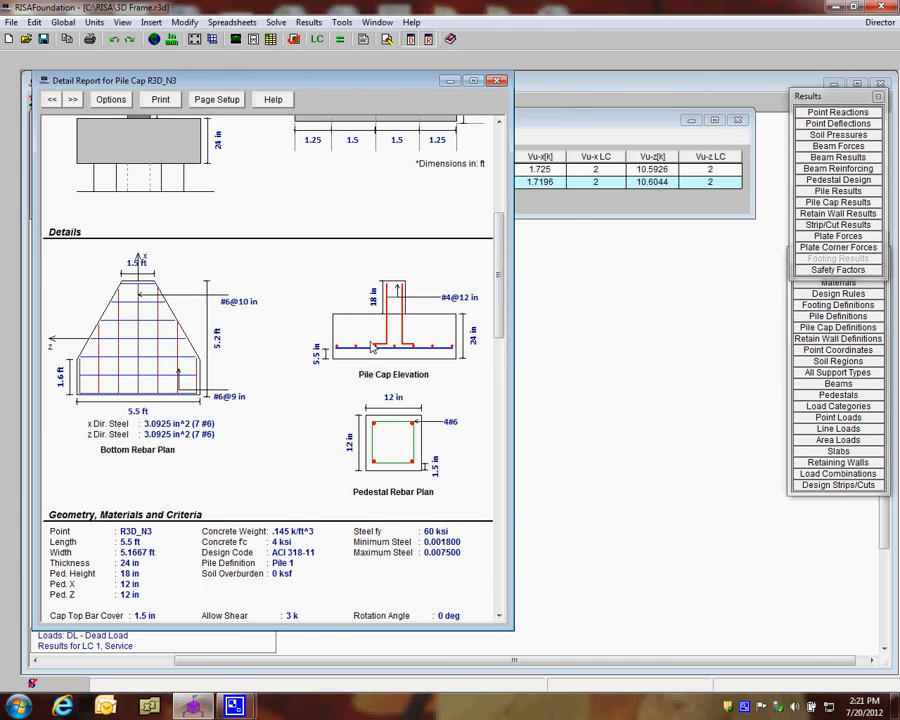
scroll(470, 360, down, 7)
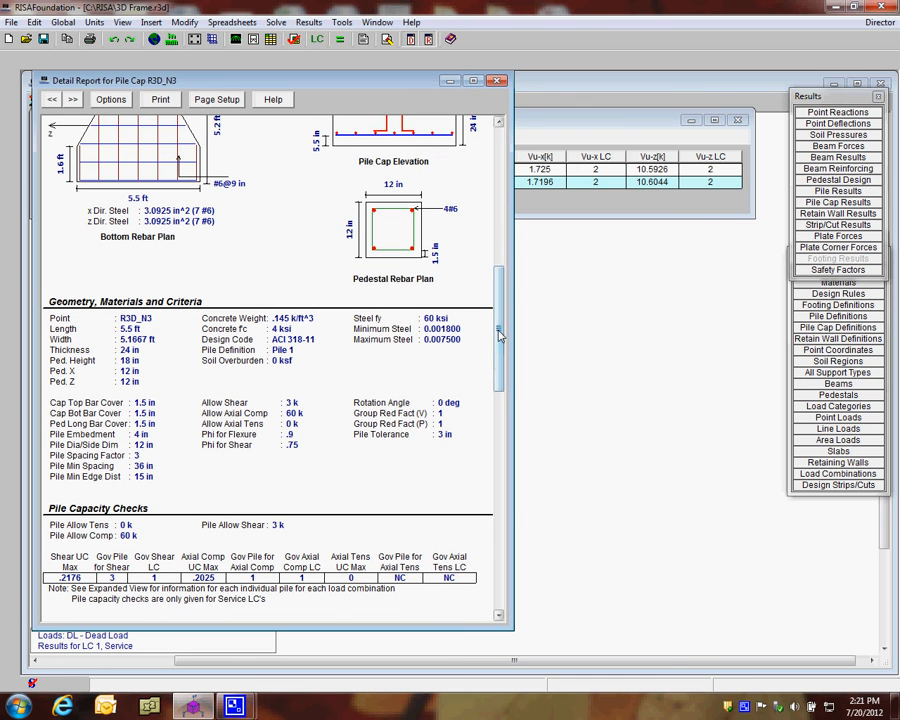
Examine the report's pile capacity, flexure, punching shear, one-way shear and pedestal checks, and close the report and pile cap results
scroll(500, 345, down, 2)
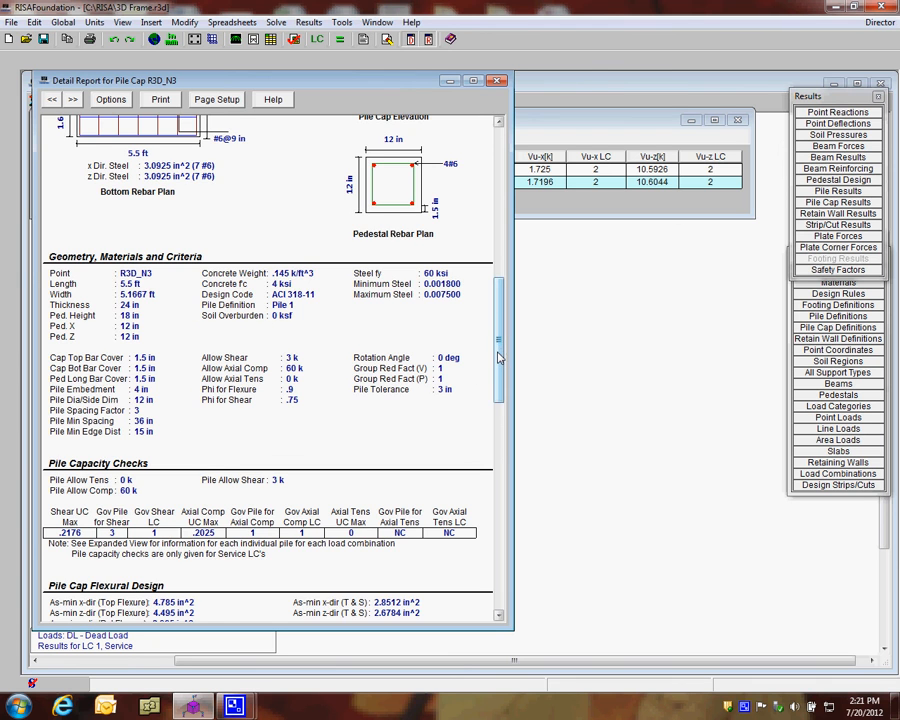
scroll(155, 395, down, 6)
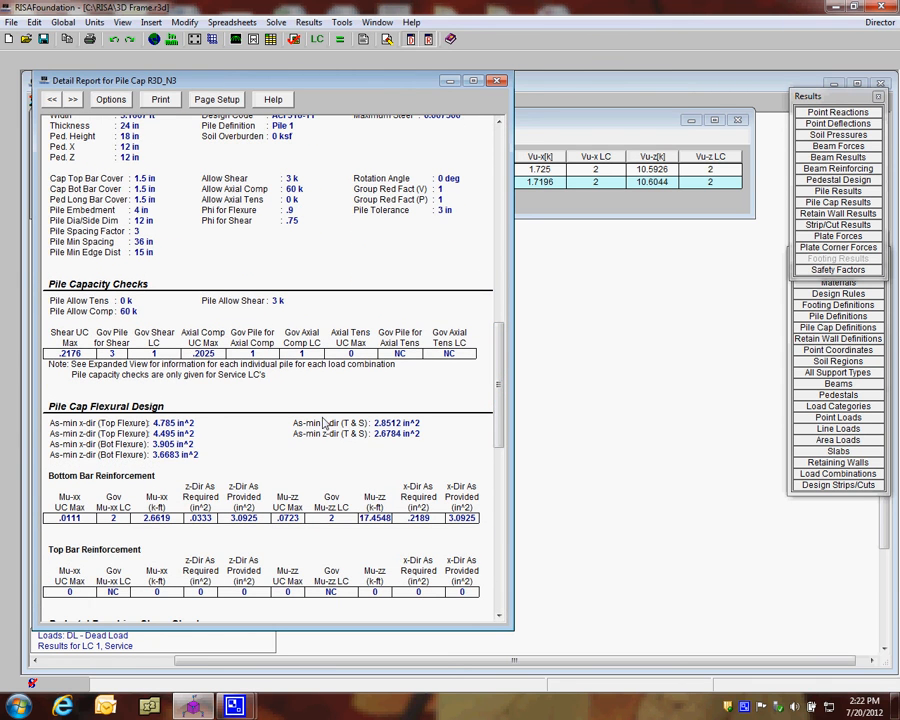
scroll(489, 367, down, 5)
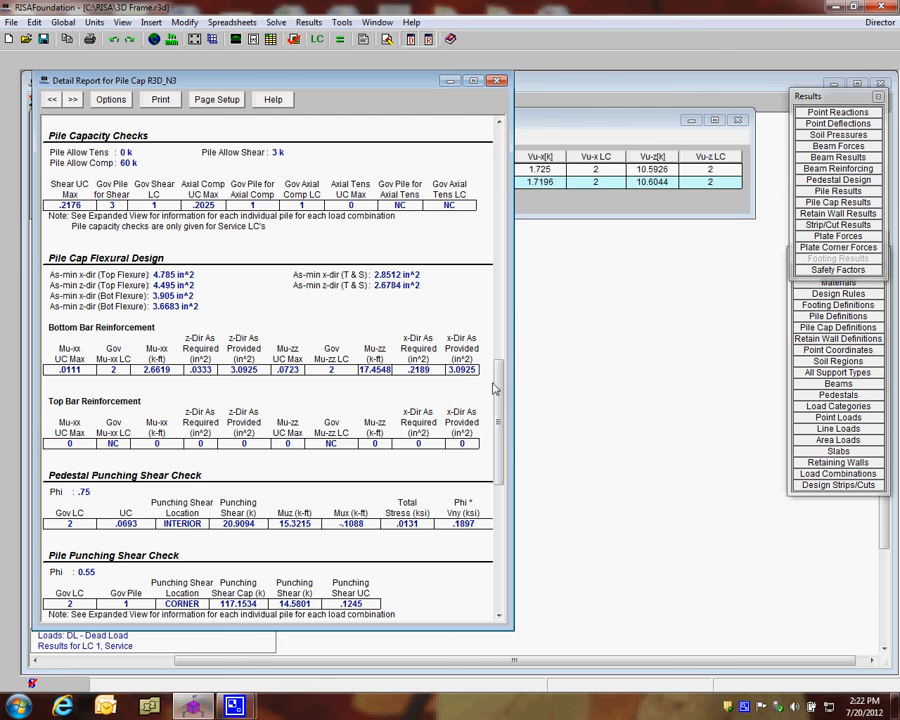
scroll(175, 396, down, 5)
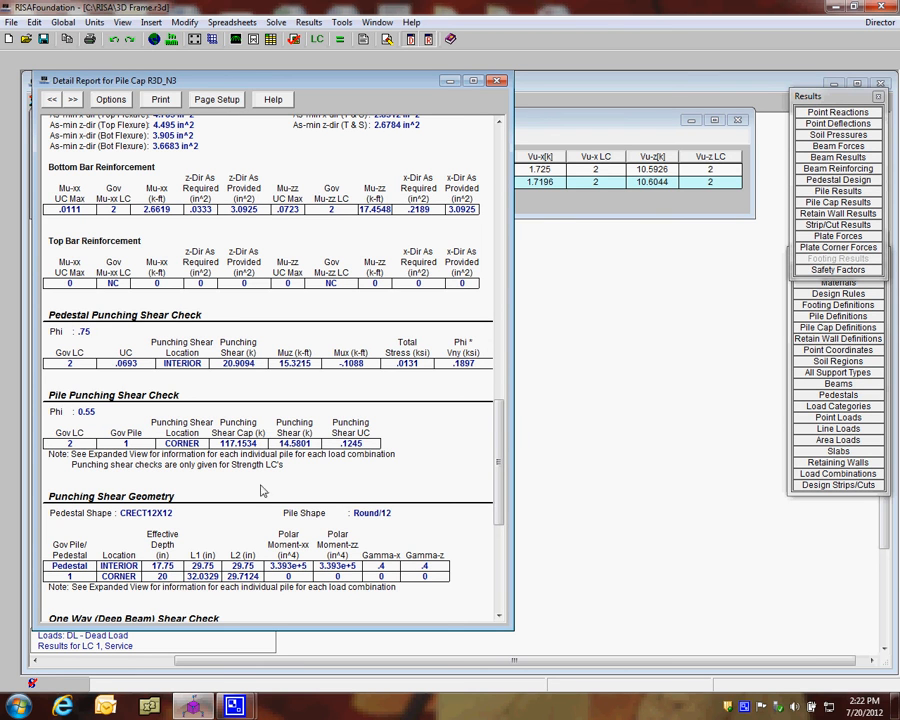
drag(495, 432, 500, 486)
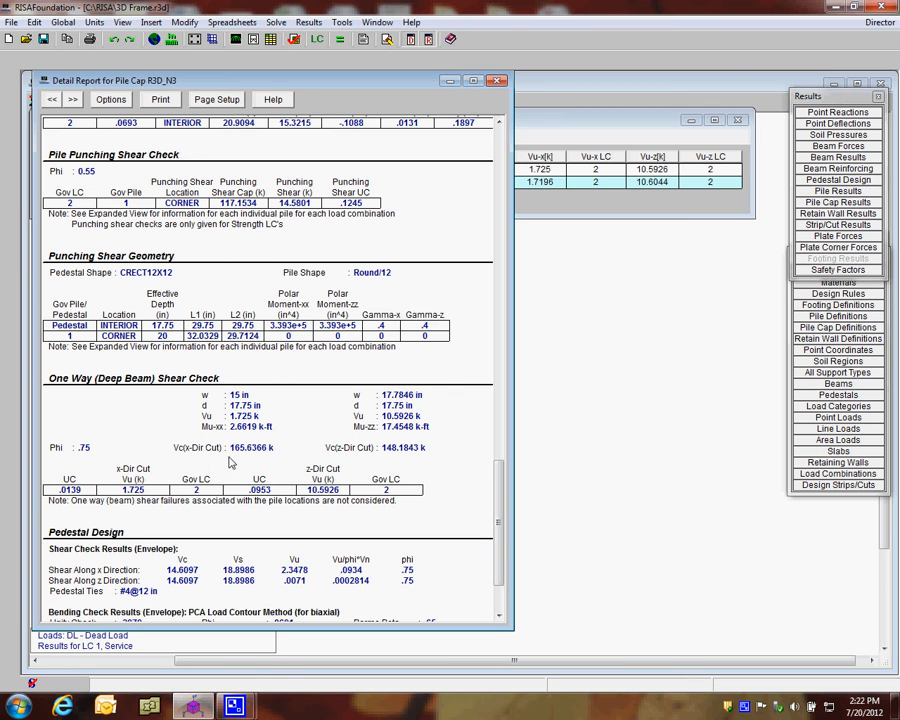
drag(493, 468, 505, 505)
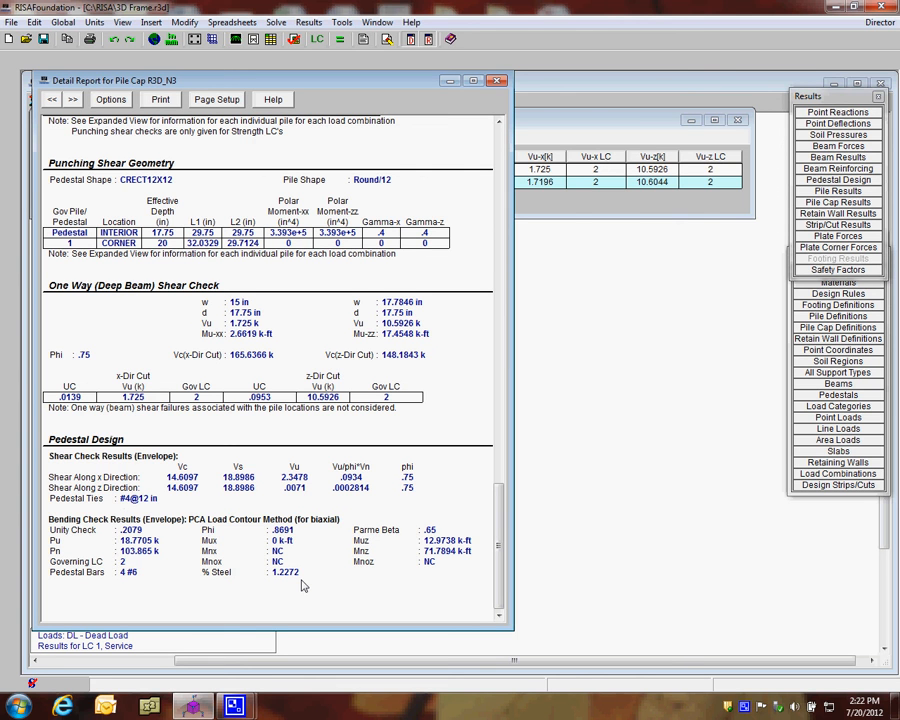
click(499, 82)
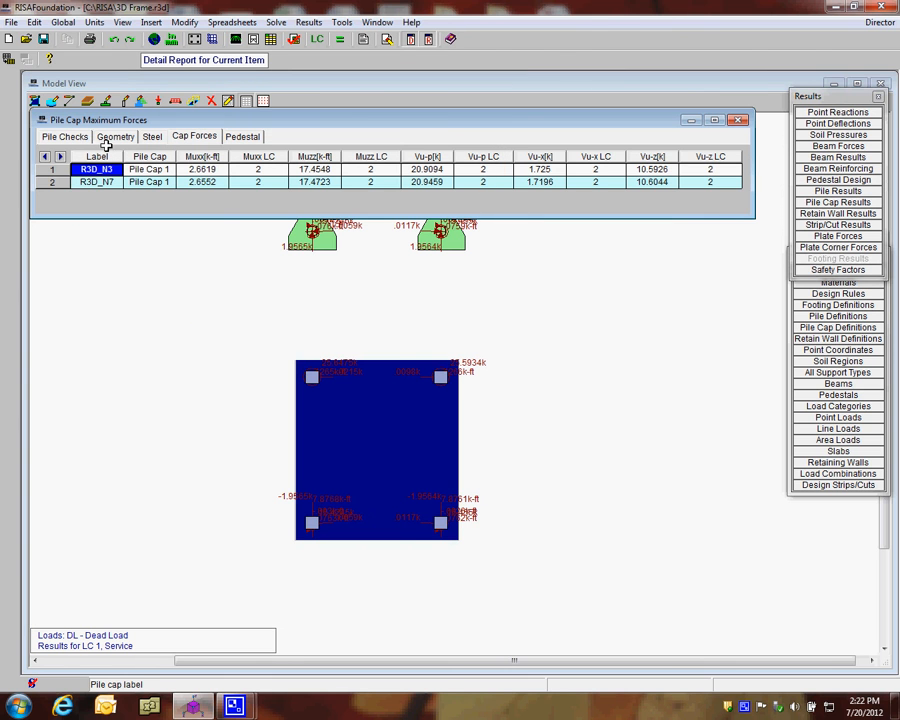
click(738, 120)
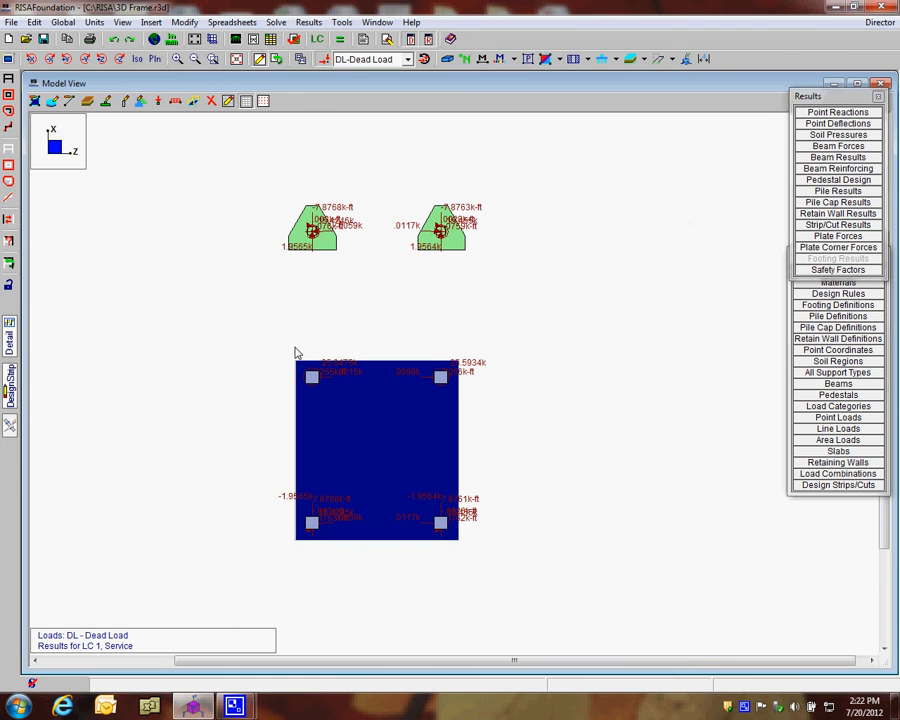
Switch the plan view to outline display and turn on point labels to identify the piles listed in the pile results
click(450, 58)
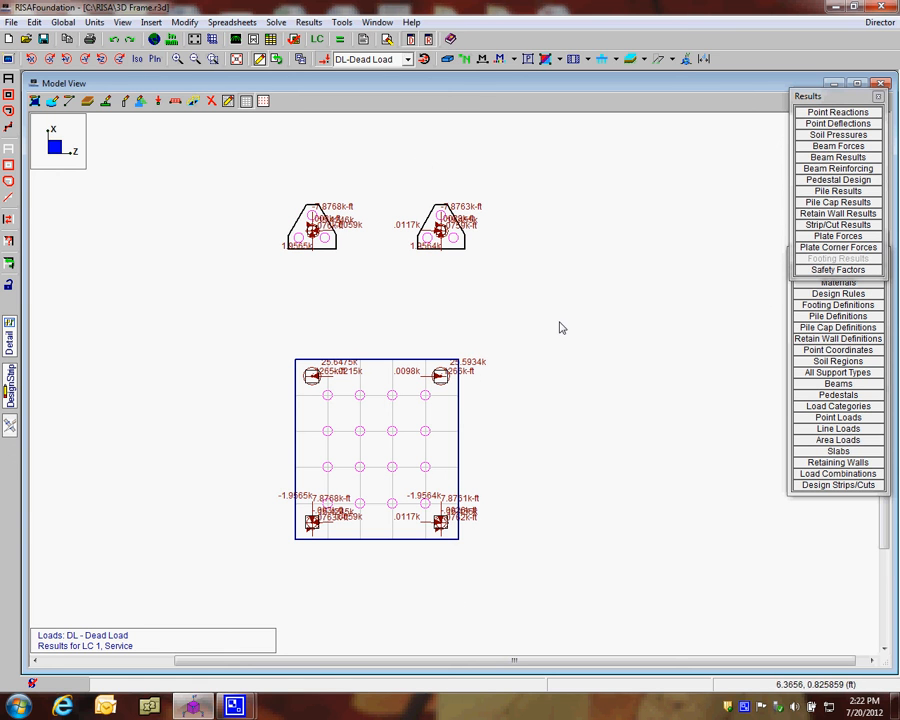
click(822, 191)
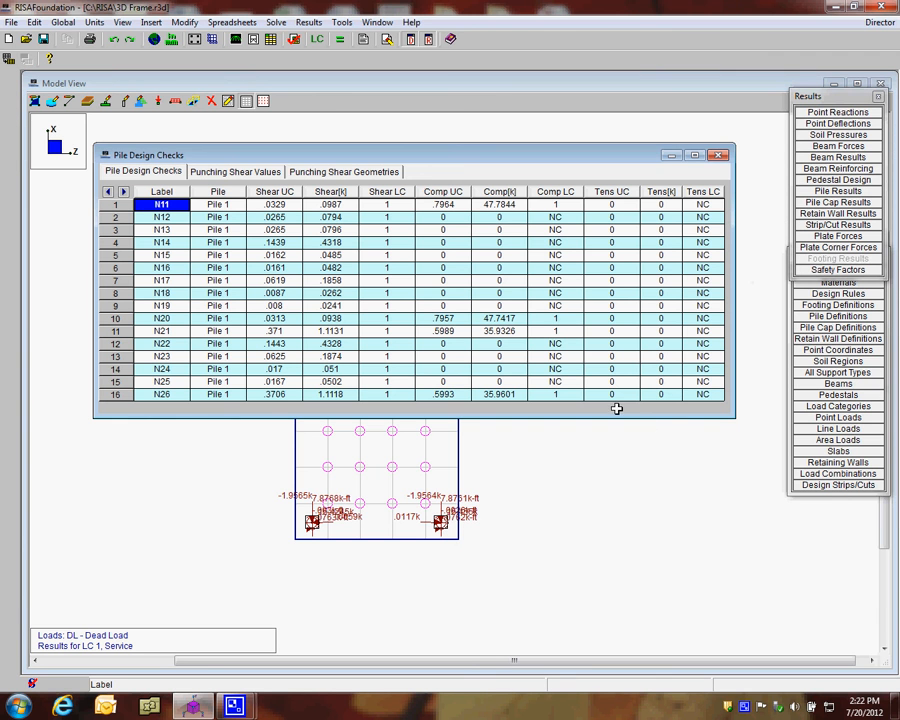
drag(448, 160, 404, 122)
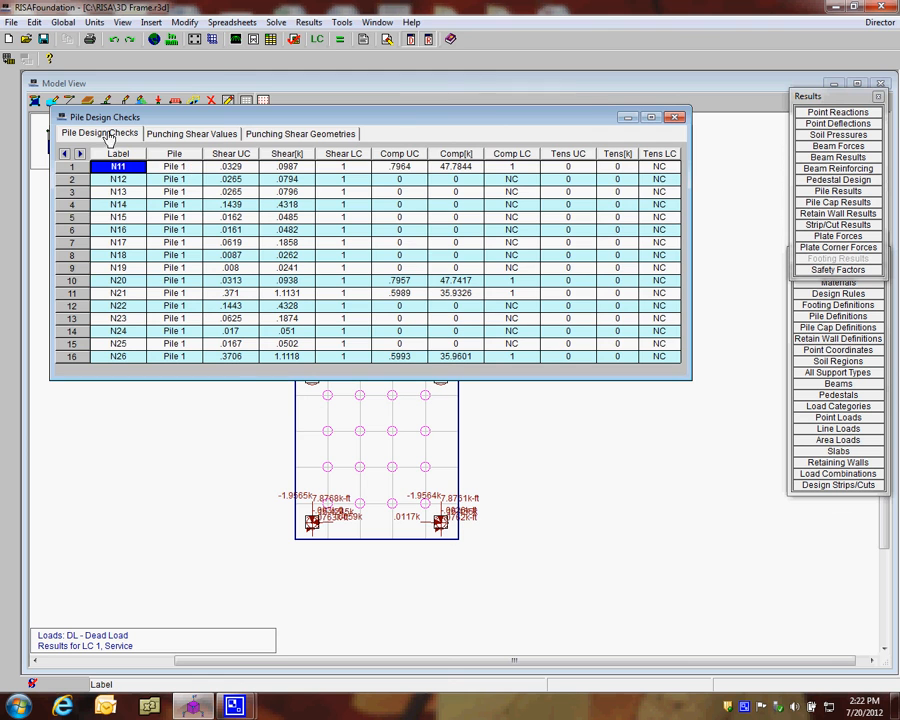
click(182, 432)
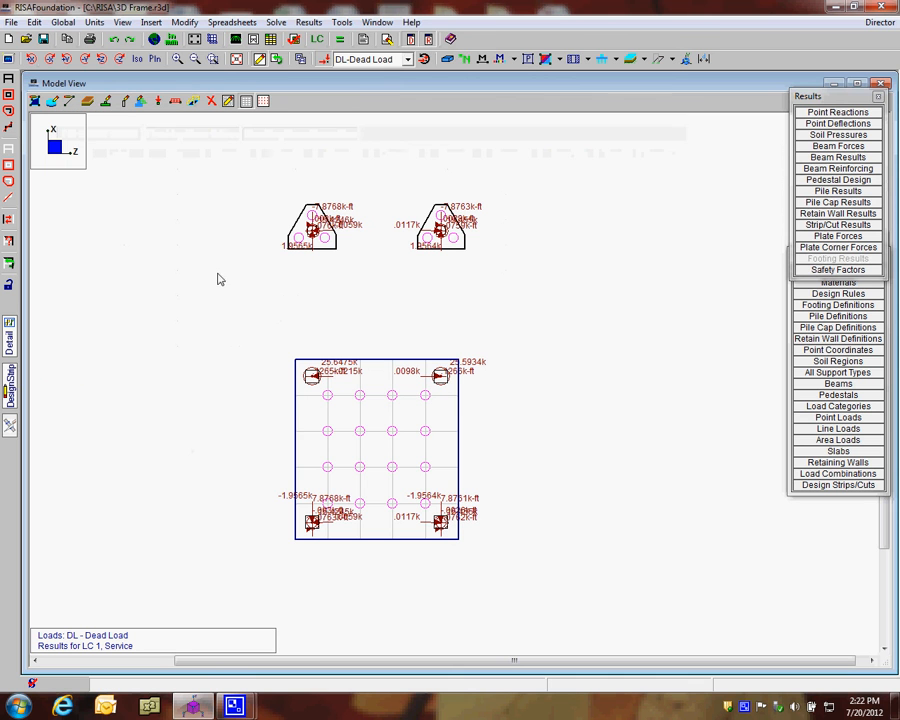
click(466, 60)
scroll(346, 405, up, 2)
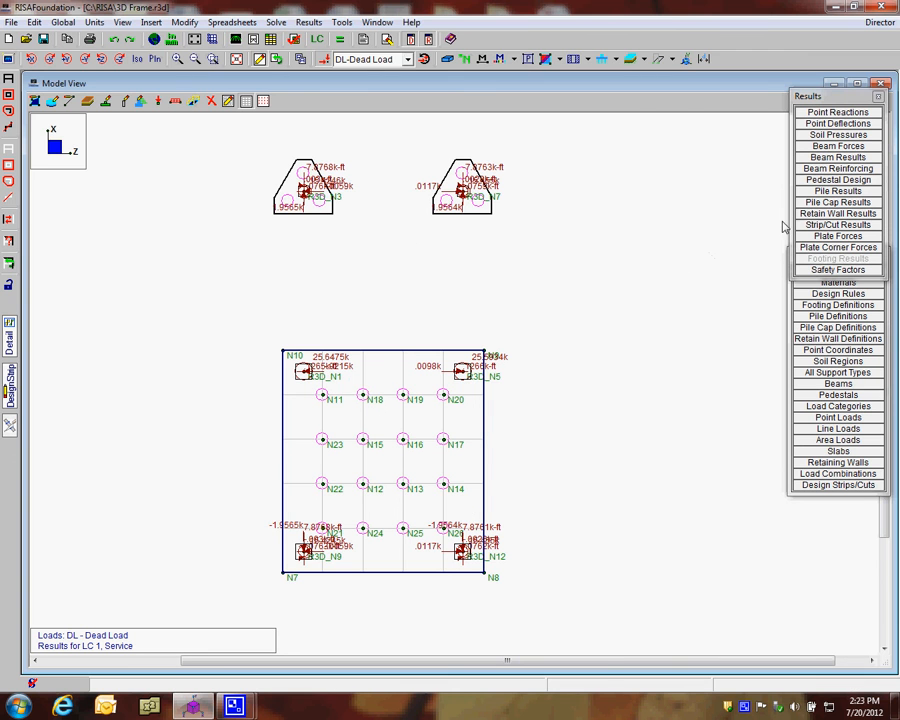
Reopen the pile results and review pile N11's shear and compression unity checks, forces and governing compression load combination
click(817, 192)
click(174, 166)
click(230, 166)
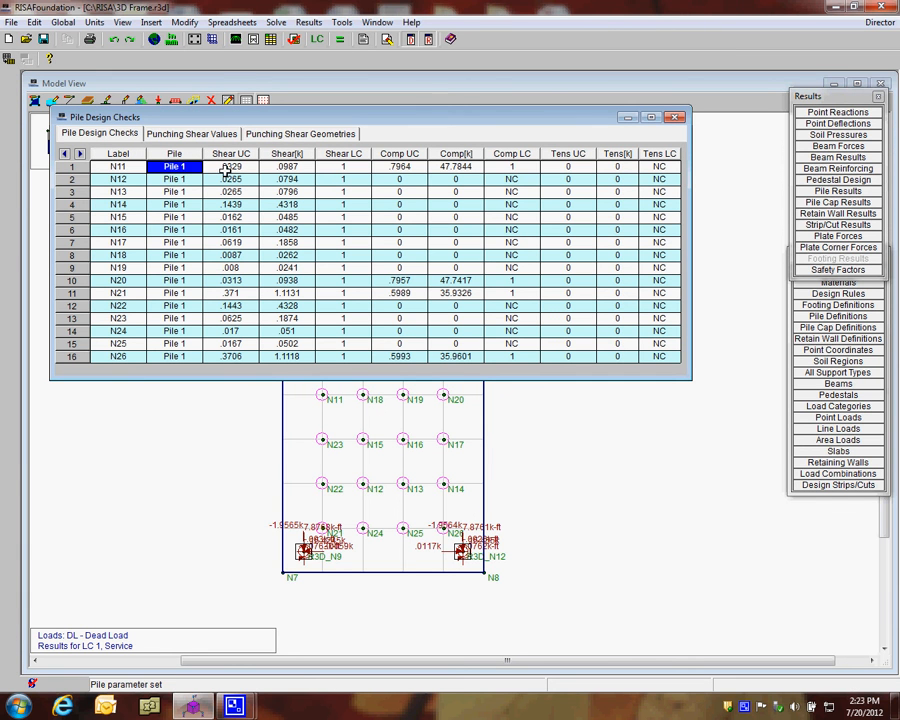
click(286, 167)
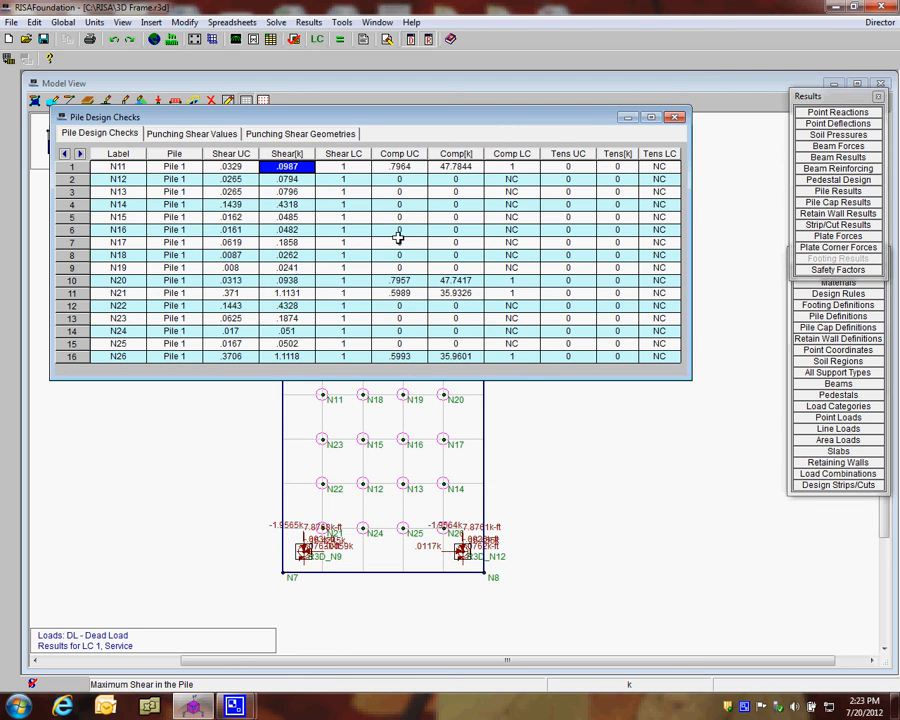
click(399, 167)
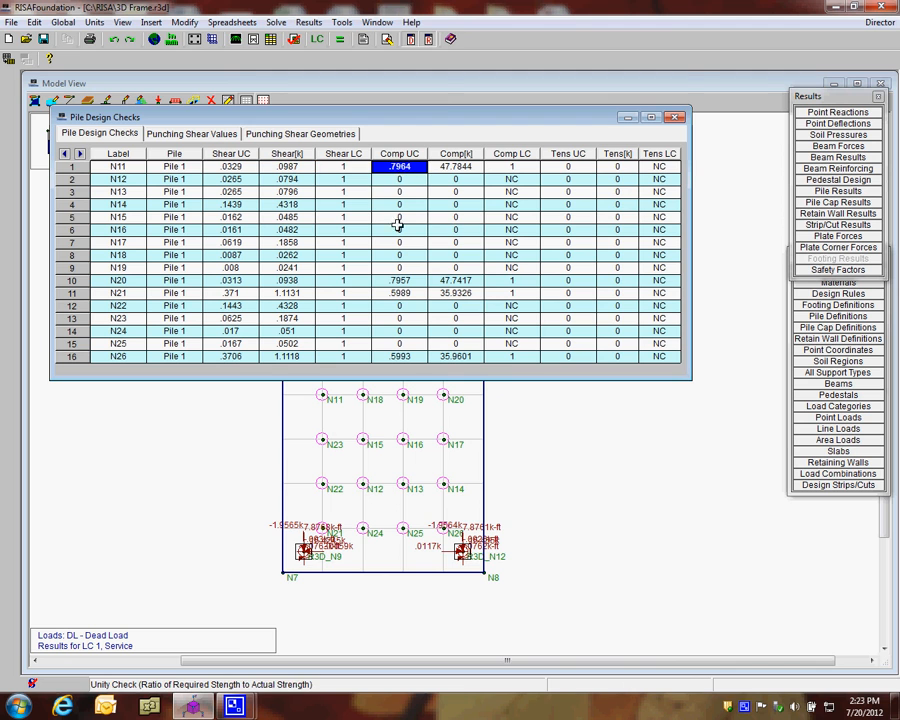
click(440, 168)
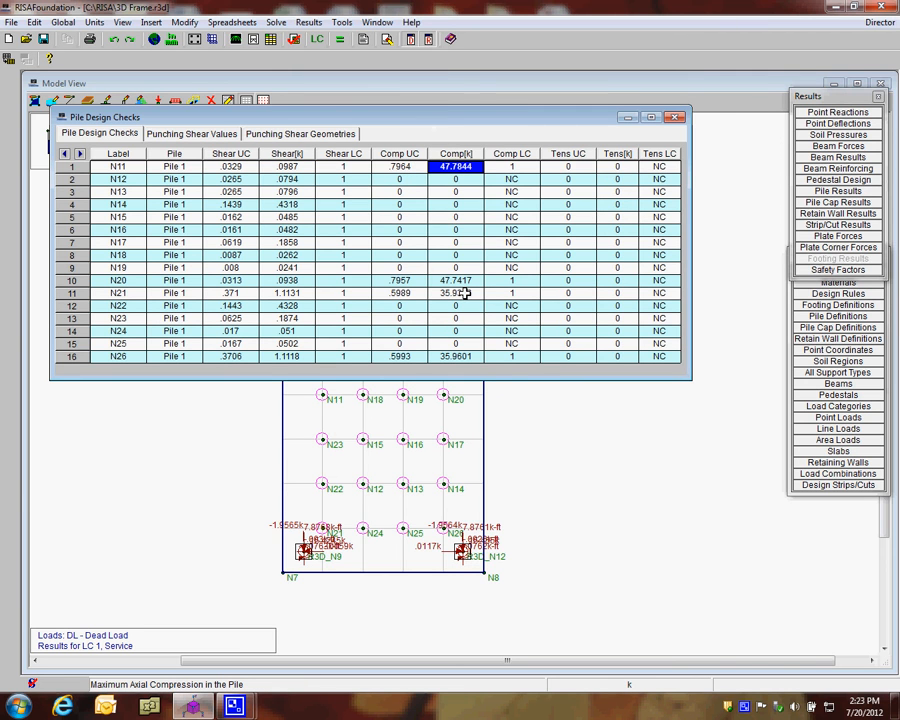
click(513, 168)
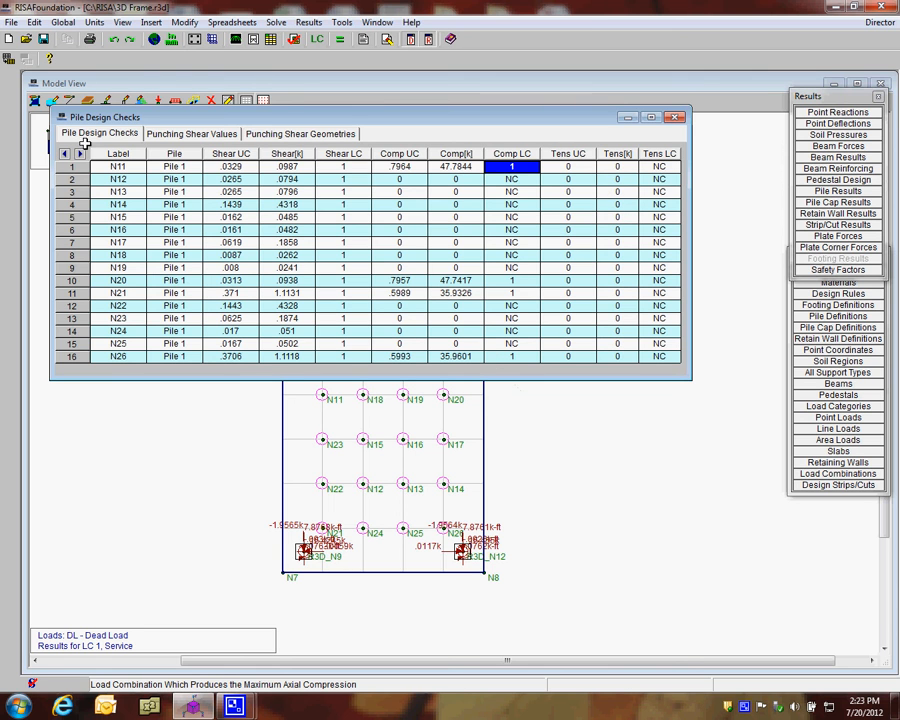
Review the punching shear values for the piles, checking the interior location assignments and pile N11's unity check
click(170, 133)
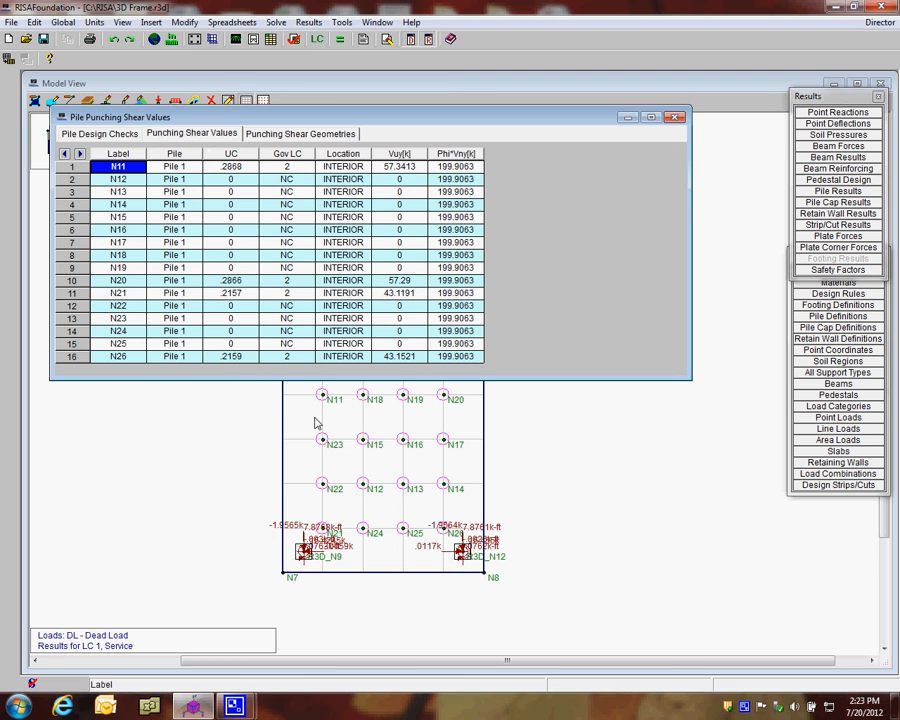
click(330, 168)
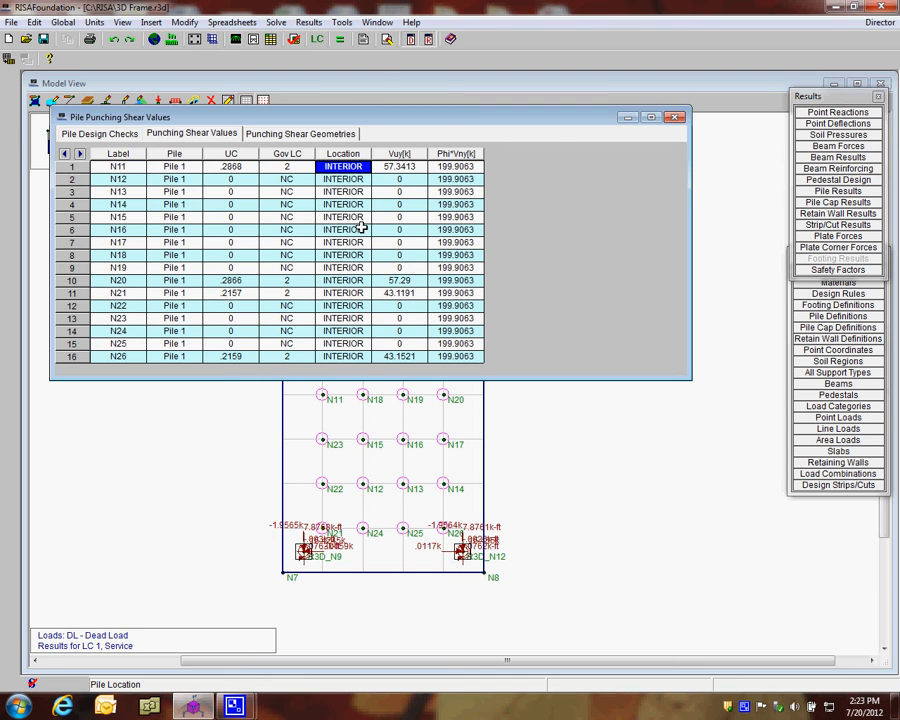
click(344, 293)
click(344, 204)
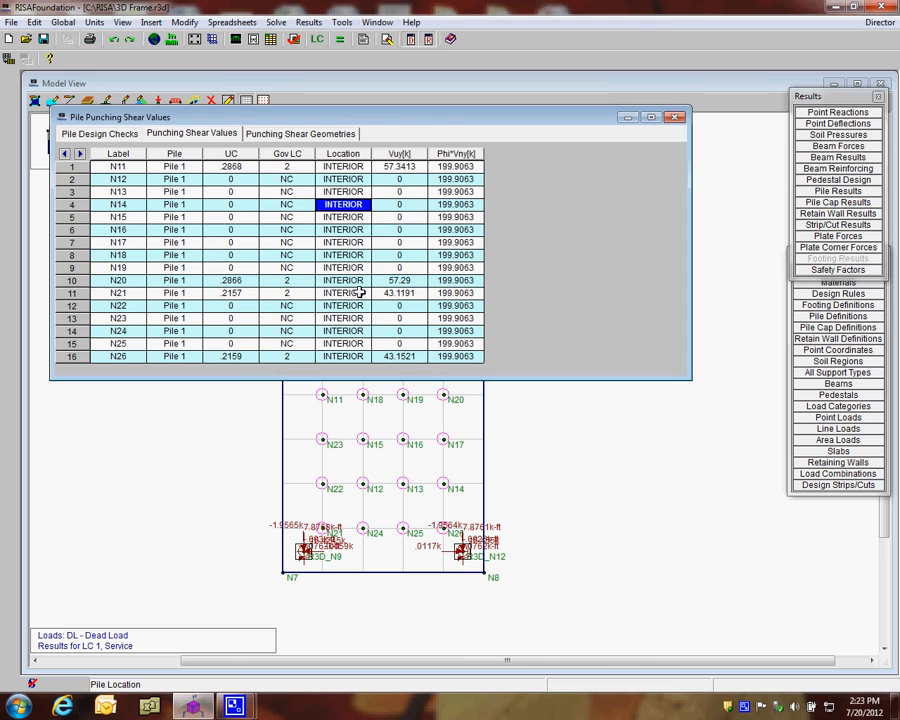
click(224, 167)
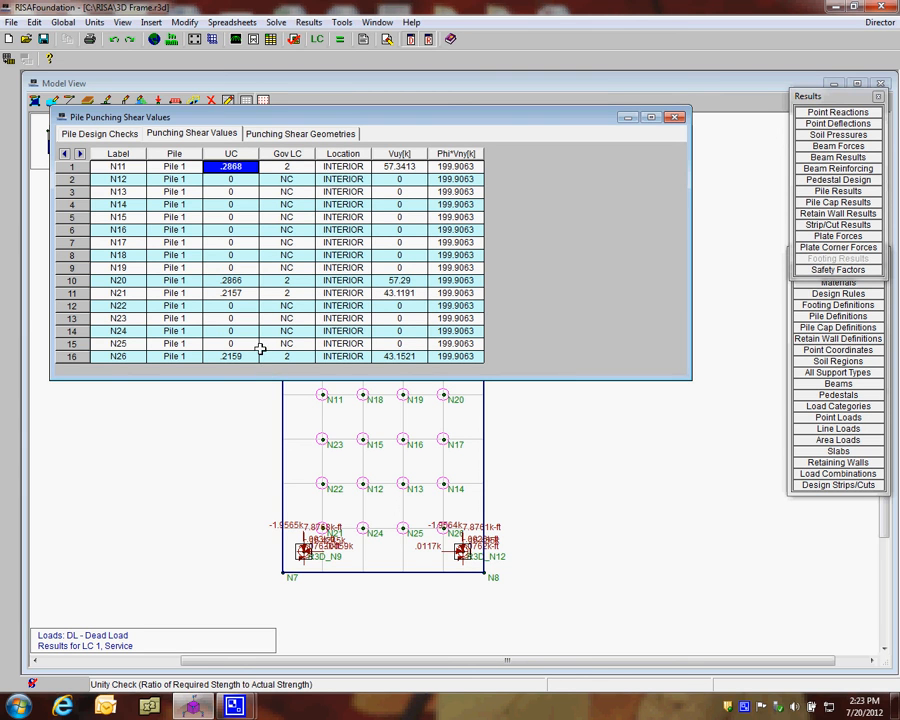
Review the piles' punching shear geometries, including the critical section length L1, and close the pile results
click(300, 133)
click(389, 230)
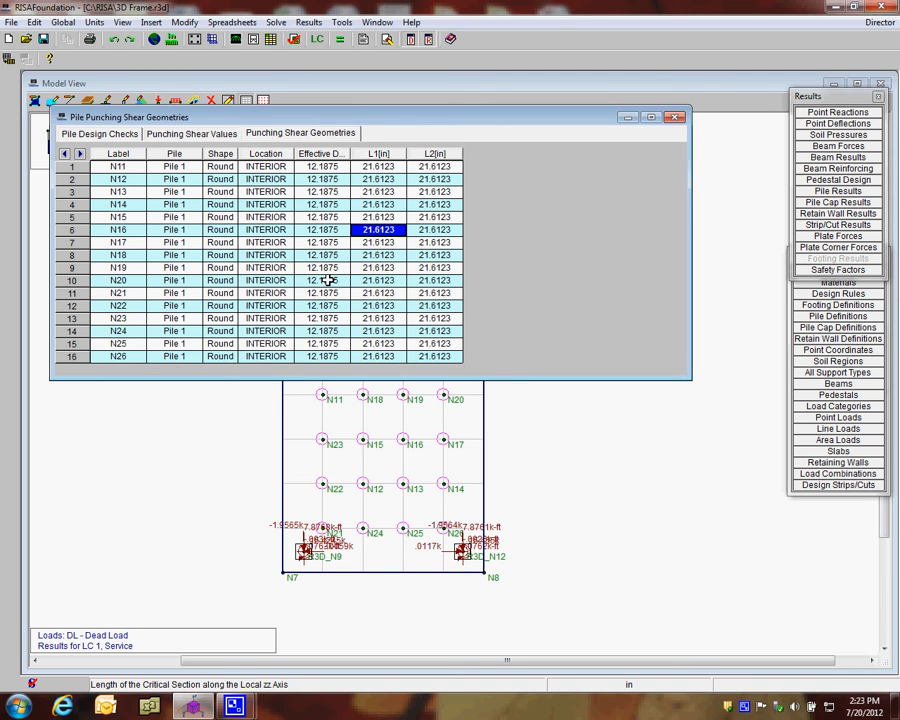
click(675, 119)
Draw two Plan Horizontal design strips across the slab: edge N10–N9 to pile row N23–N17, and pile row N22–N14 to edge N7–N8
middle_drag(529, 524, 554, 467)
scroll(532, 484, up, 1)
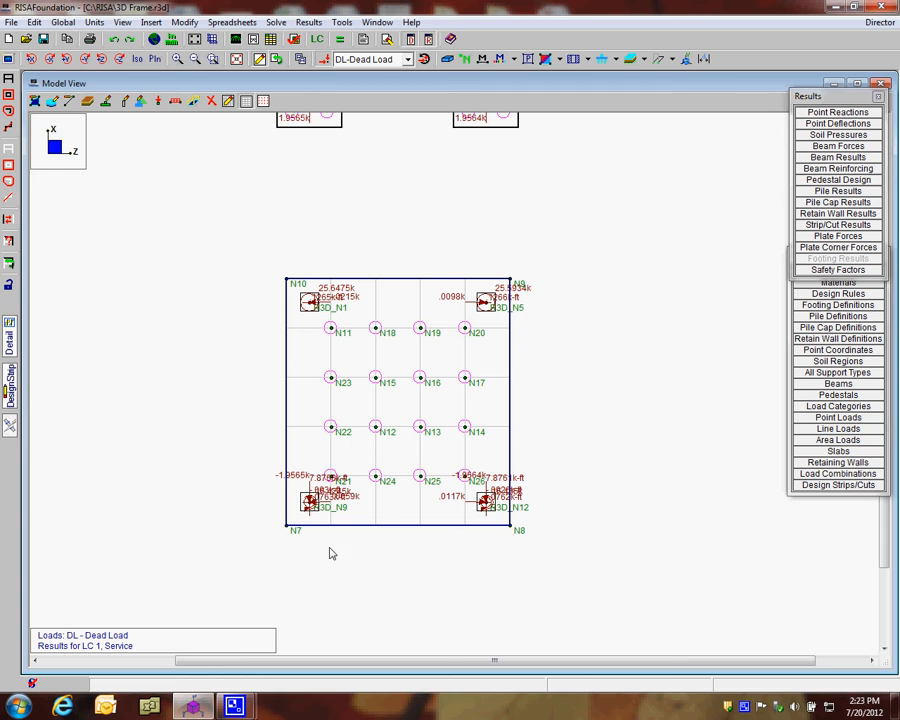
click(9, 393)
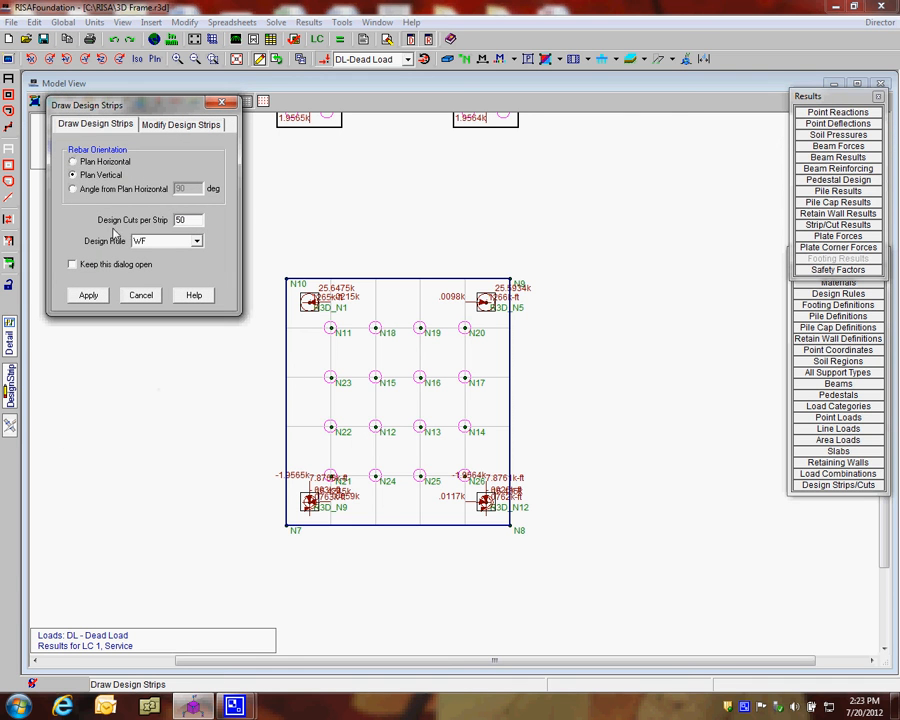
click(106, 162)
click(88, 299)
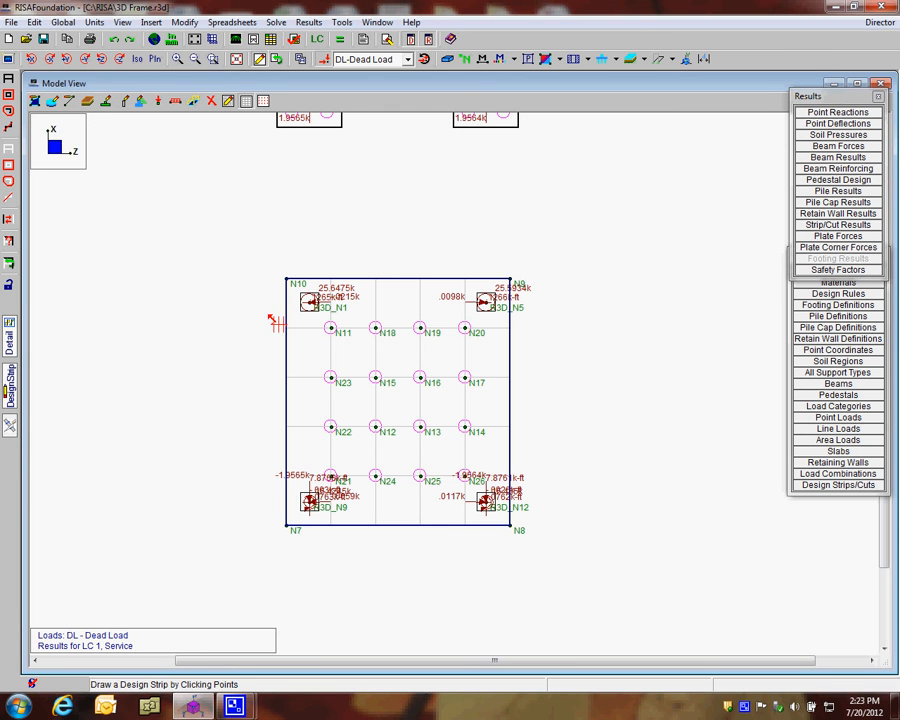
click(287, 378)
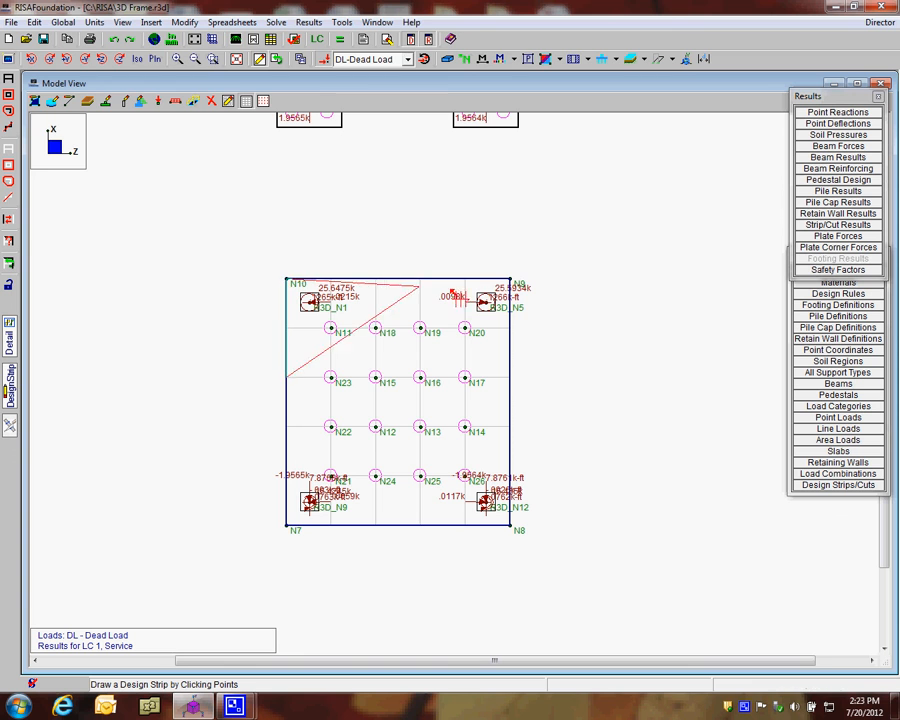
click(508, 377)
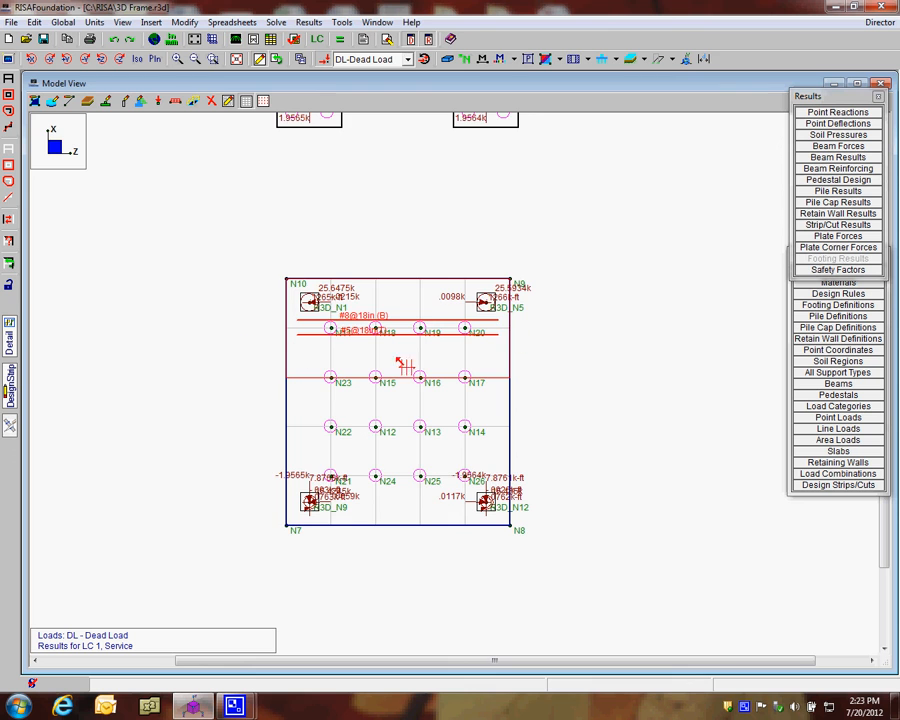
scroll(283, 400, up, 1)
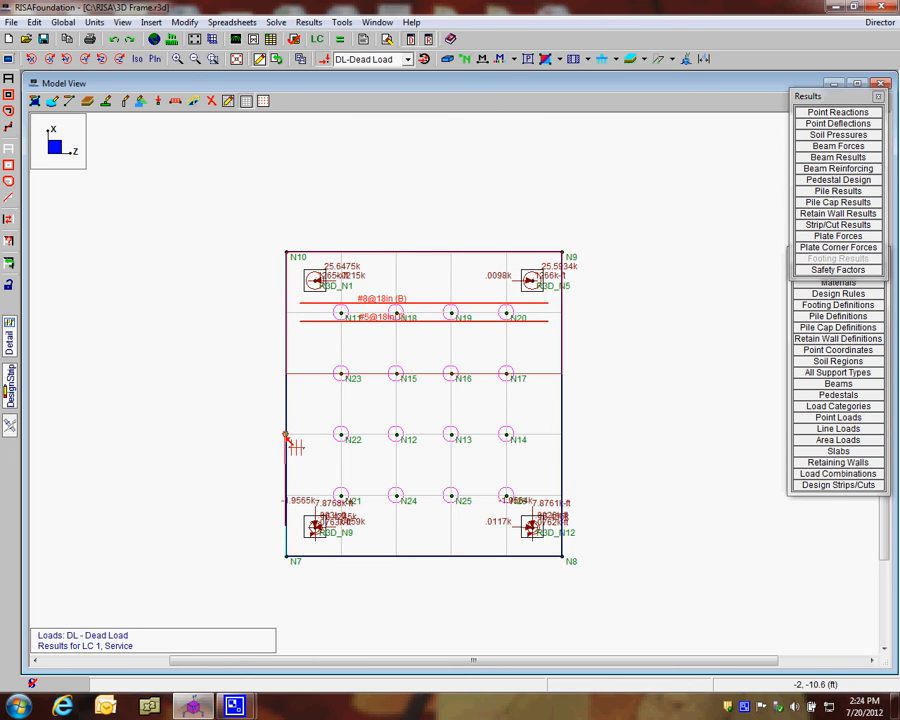
click(562, 497)
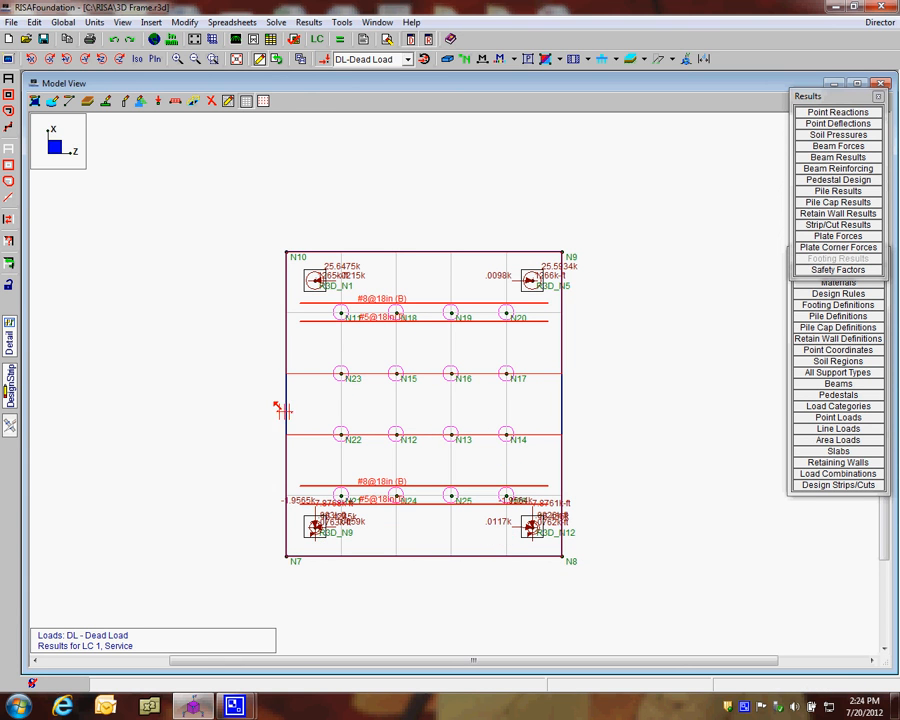
Draw two Plan Vertical design strips on the slab: edge N10–N7 to pile line N11–N21, and pile line N20–N26 to edge N9–N8
scroll(392, 540, up, 1)
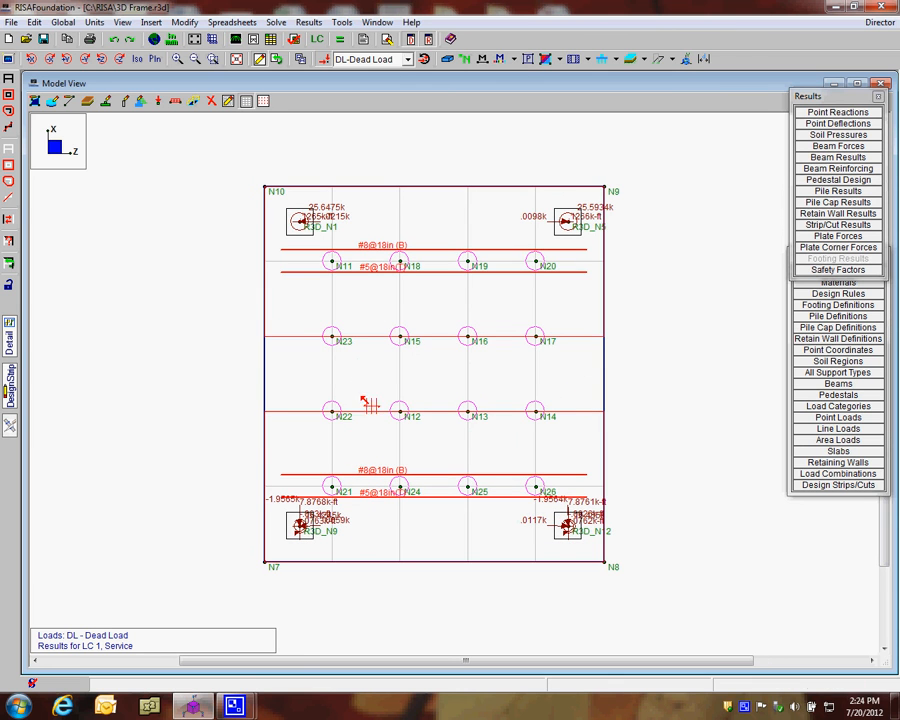
click(7, 390)
click(73, 175)
click(88, 296)
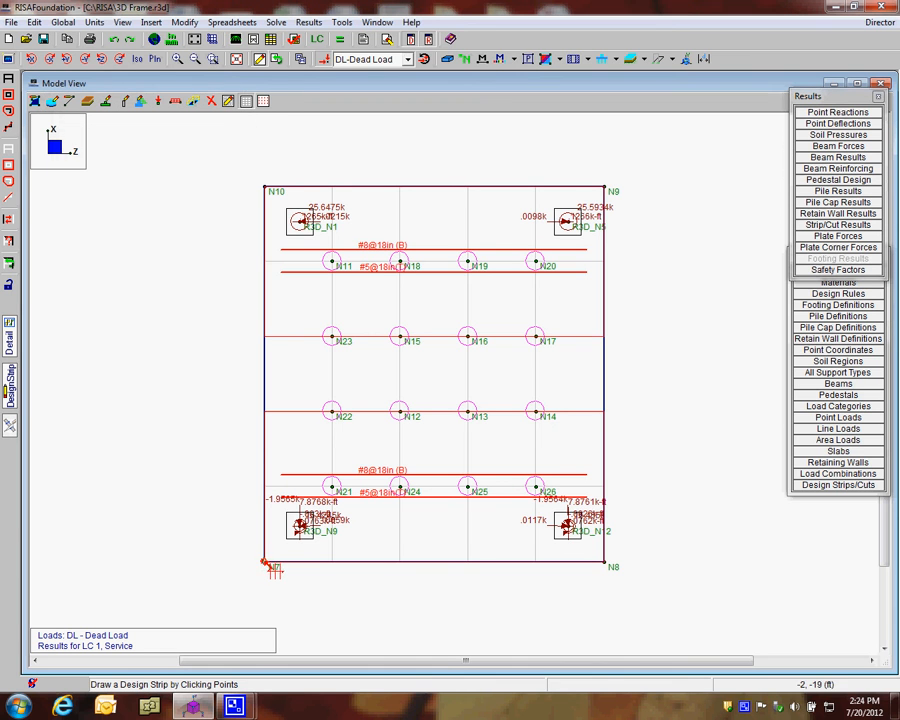
click(266, 189)
click(264, 563)
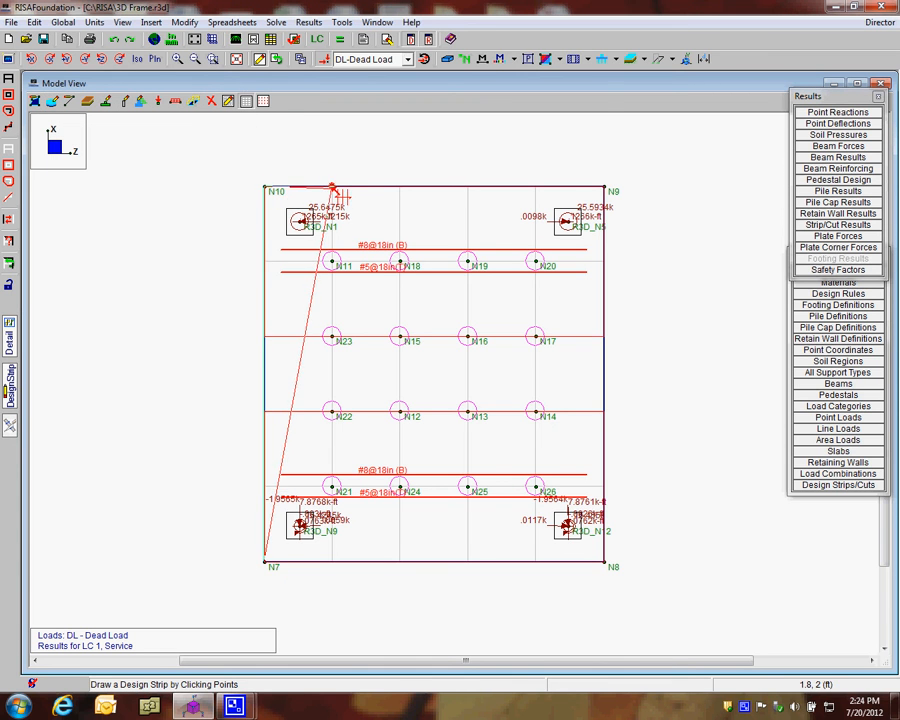
click(334, 560)
click(535, 563)
click(535, 187)
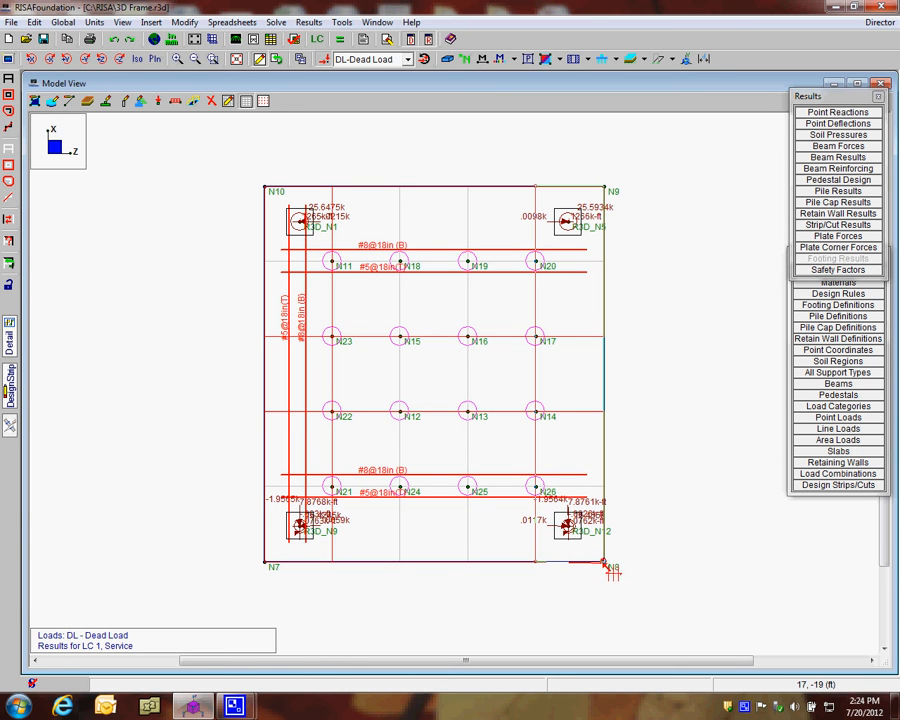
click(577, 566)
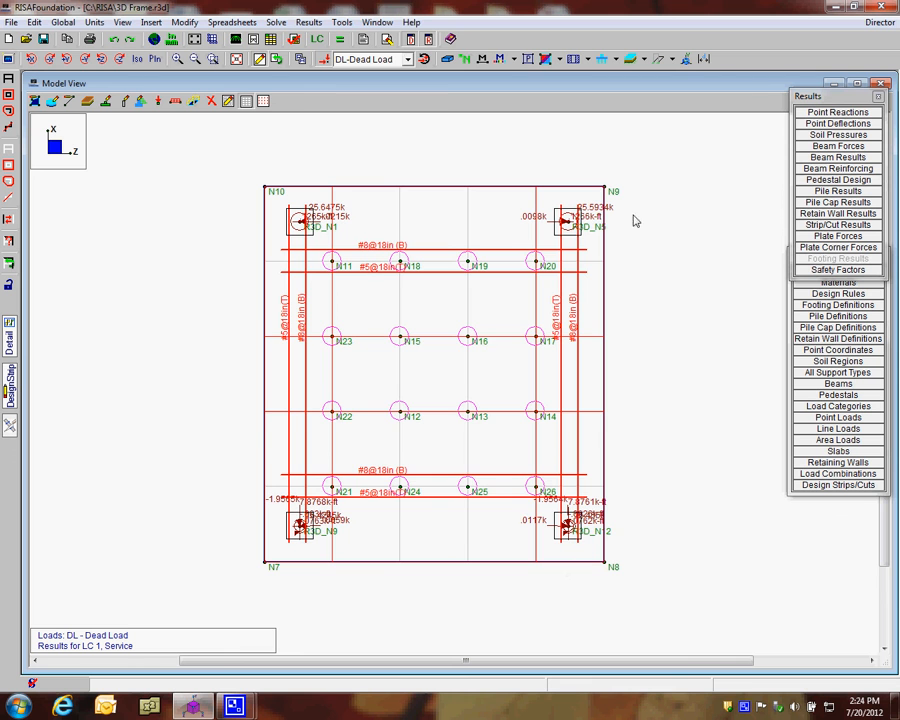
Display the whole foundation in 3D with full rendering, showing the slab's solid thickness above its piles and the separate pile caps
scroll(446, 418, down, 1)
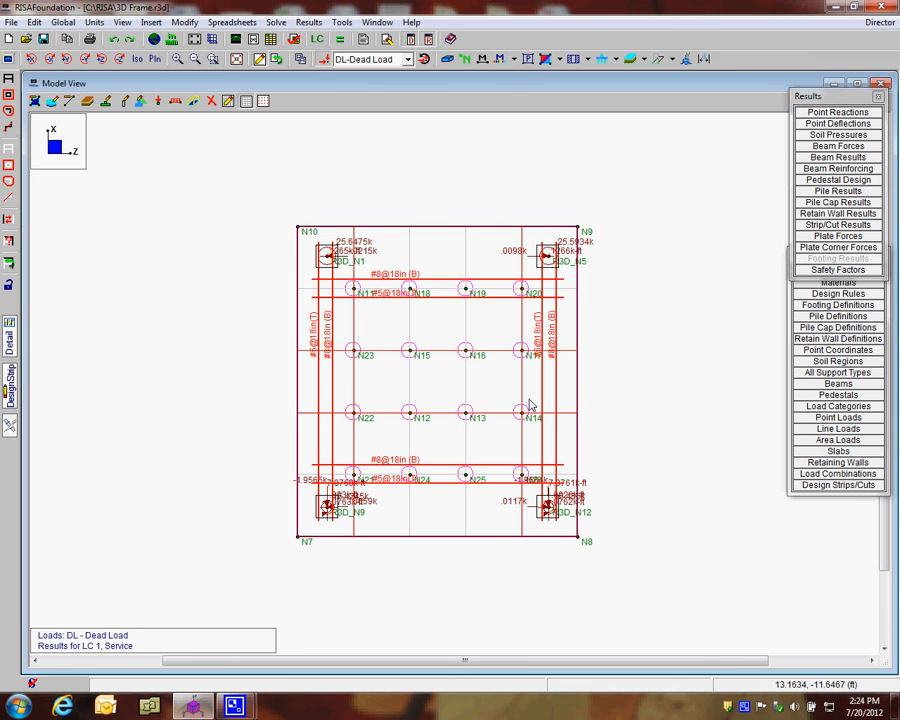
scroll(436, 438, down, 1)
scroll(430, 432, down, 1)
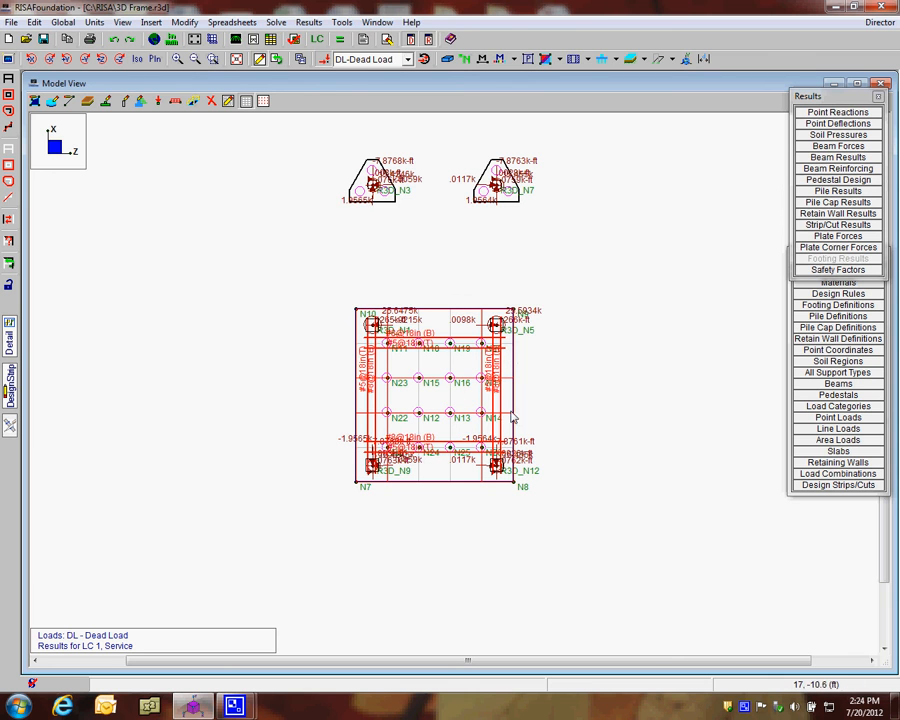
click(448, 60)
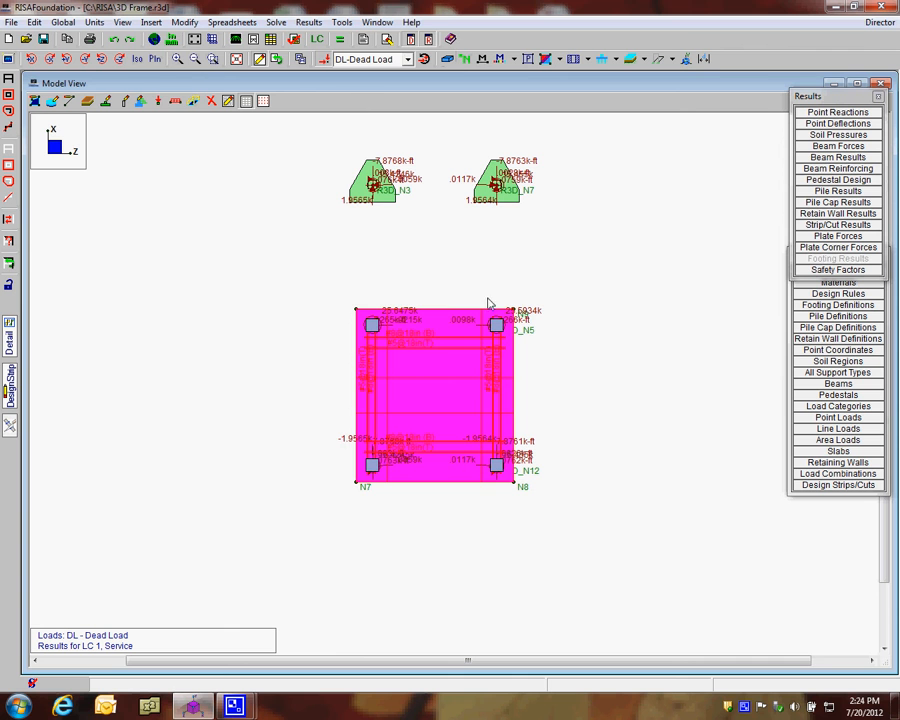
ctrl+middle_drag(475, 364, 475, 337)
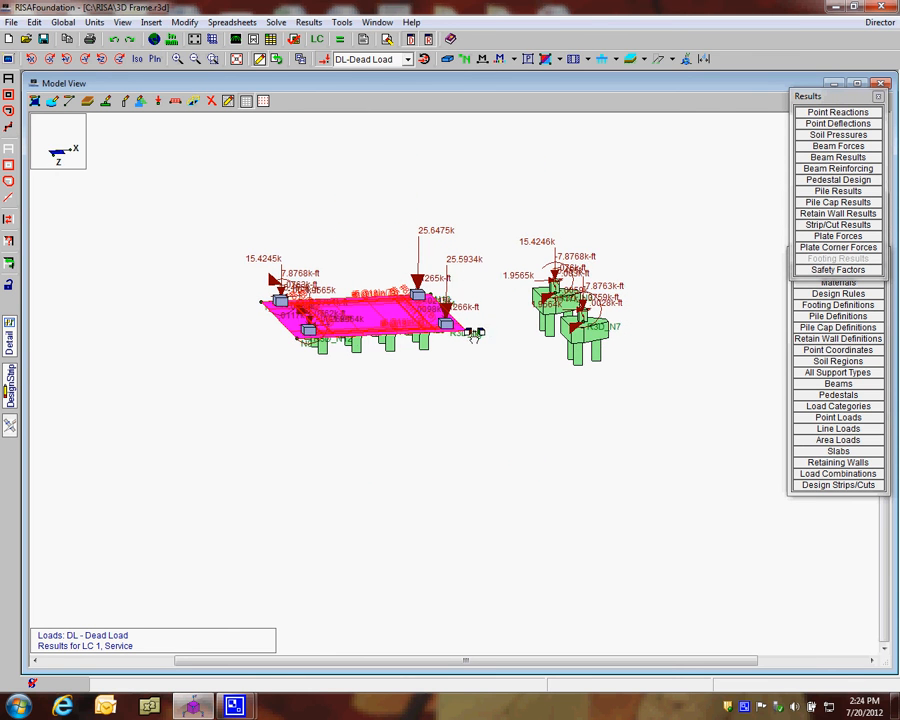
click(447, 61)
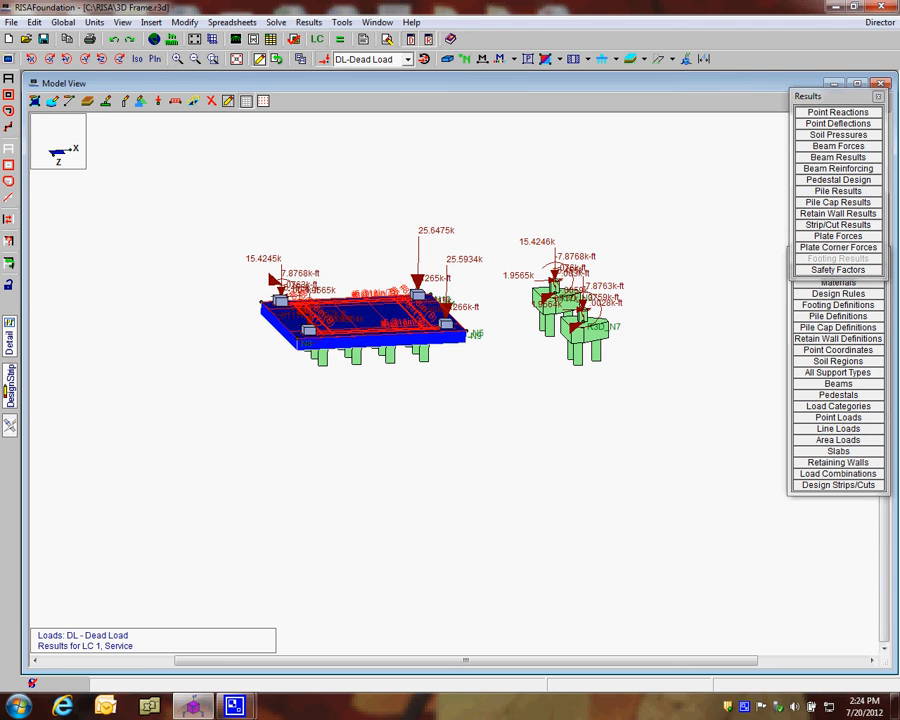